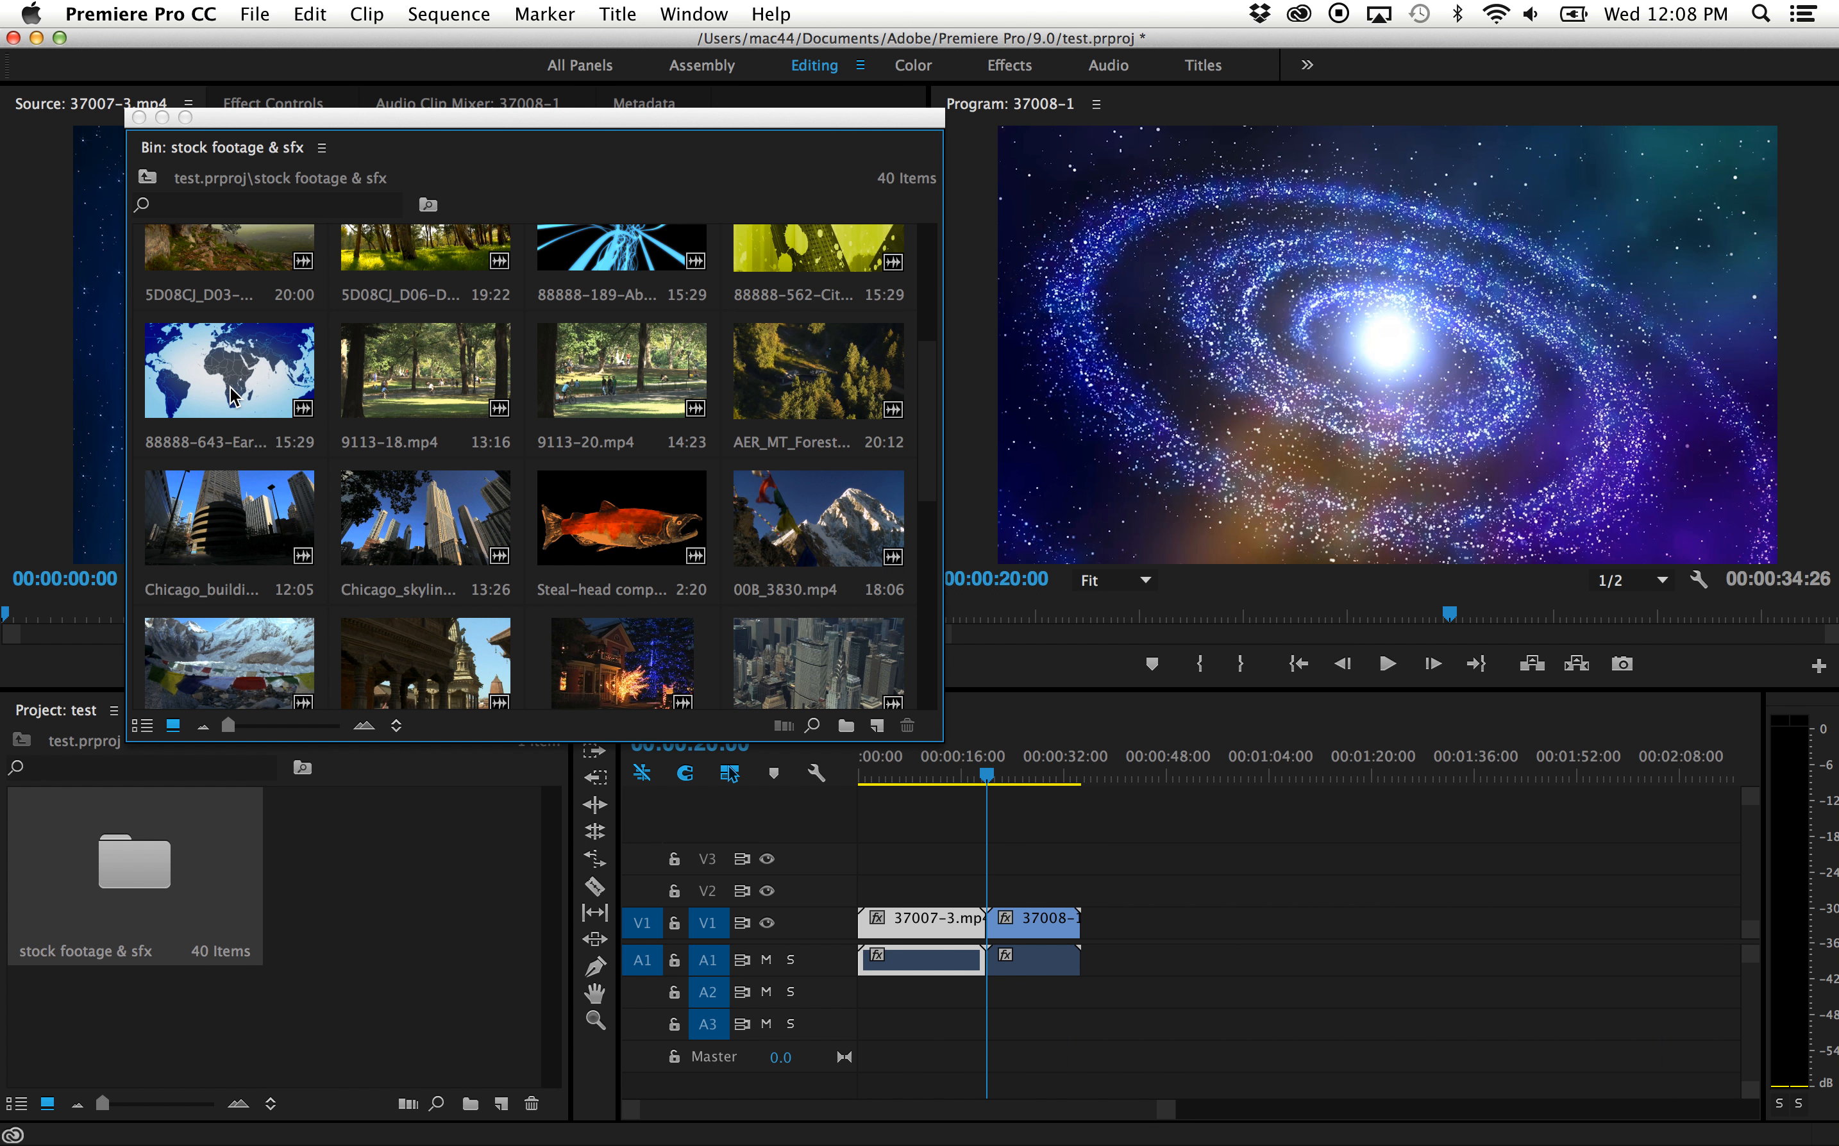
Append the 88888-643 world map clip and the Chicago skyline clip to the end of sequence 37008-1 on V1, closing the footage bin.
drag(227, 383, 1087, 919)
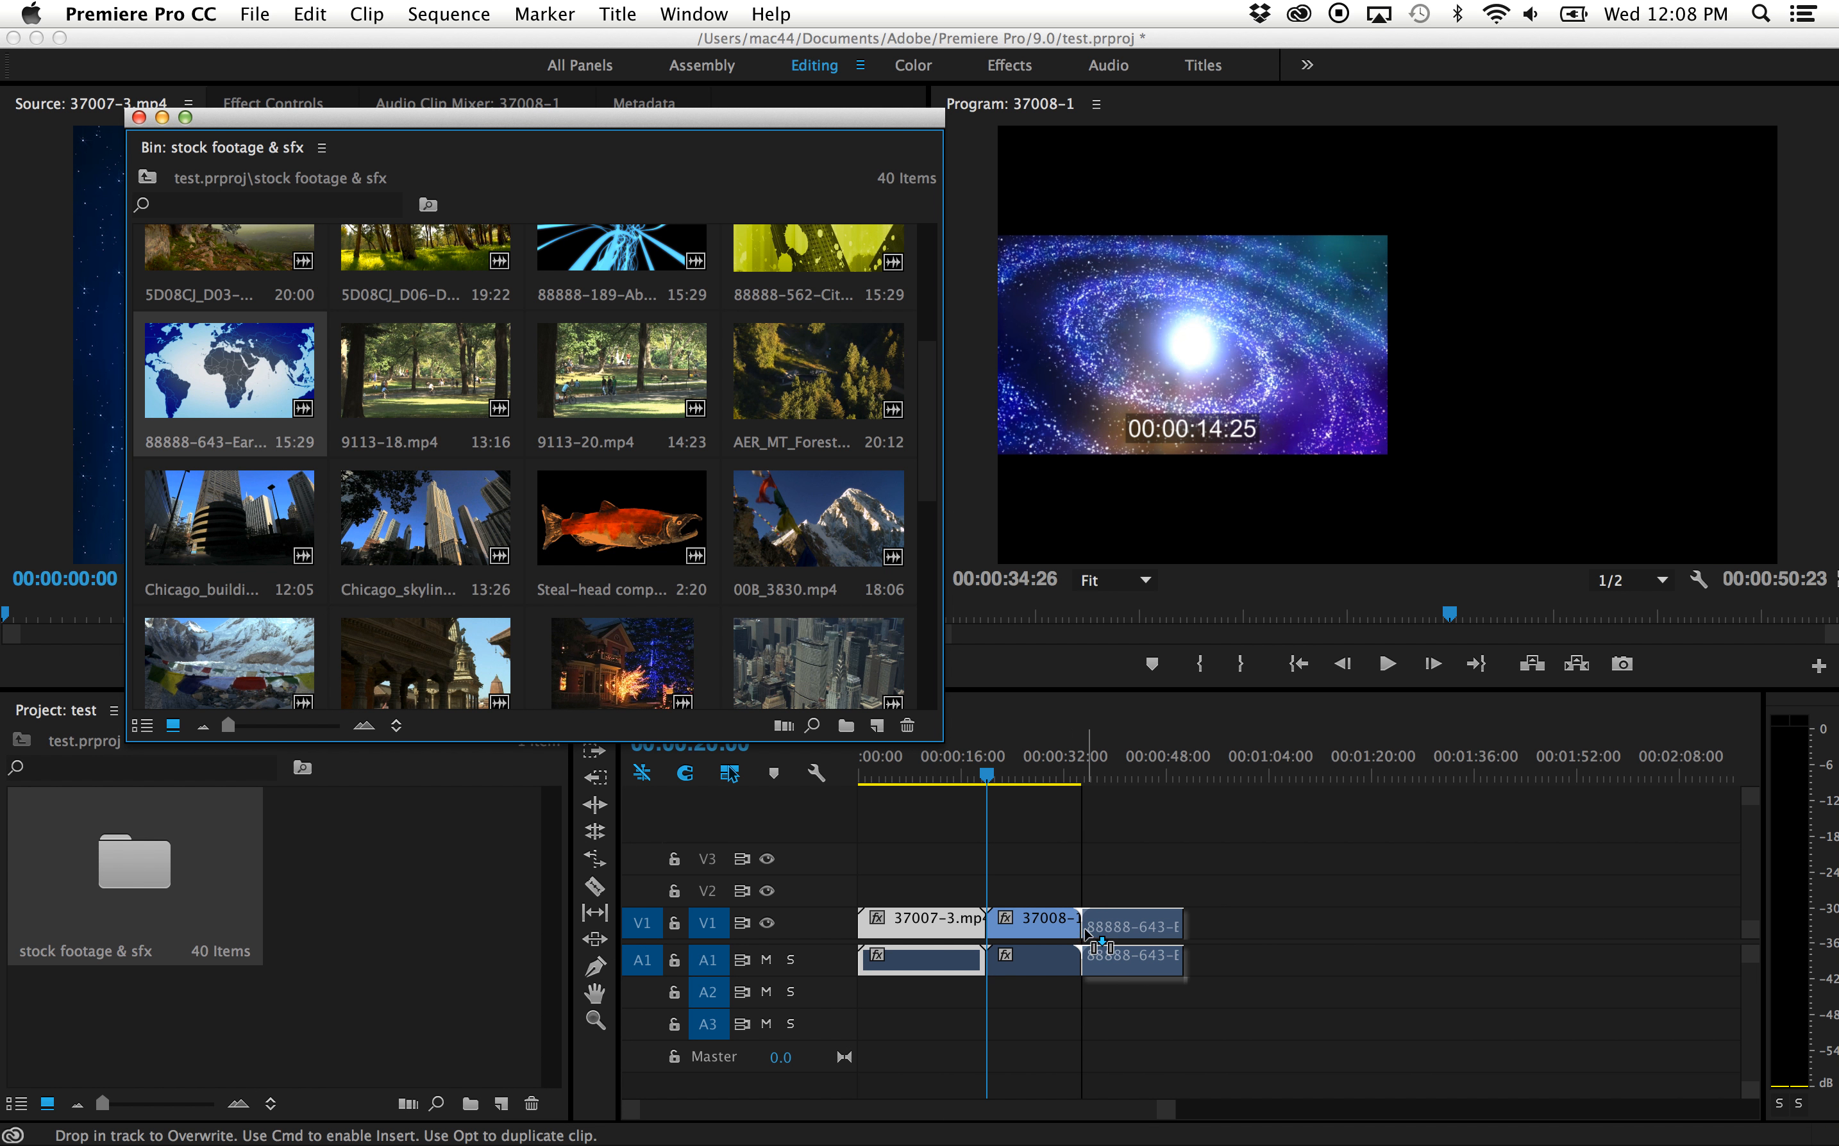
click(423, 543)
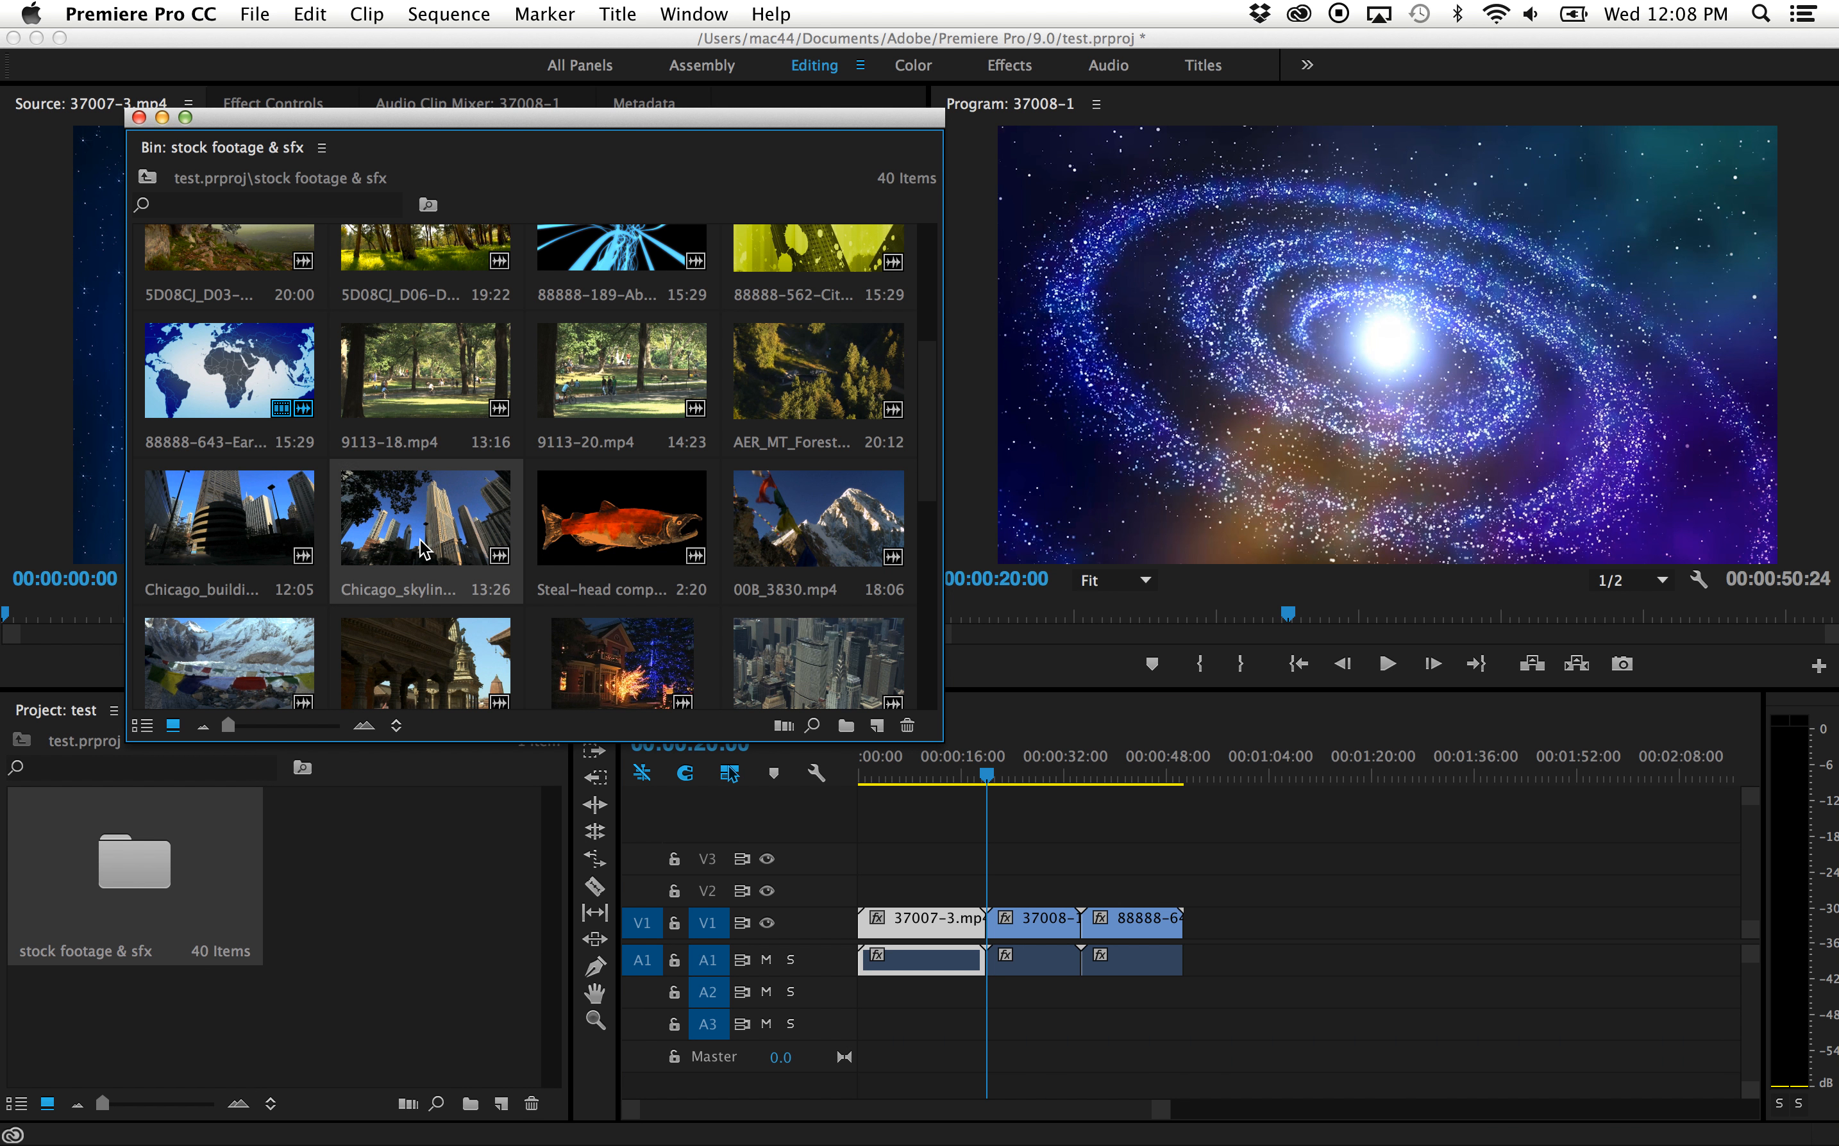
drag(429, 491, 1189, 925)
mouse_move(997, 781)
mouse_down()
mouse_move(903, 781)
mouse_move(1169, 821)
mouse_move(978, 788)
mouse_up()
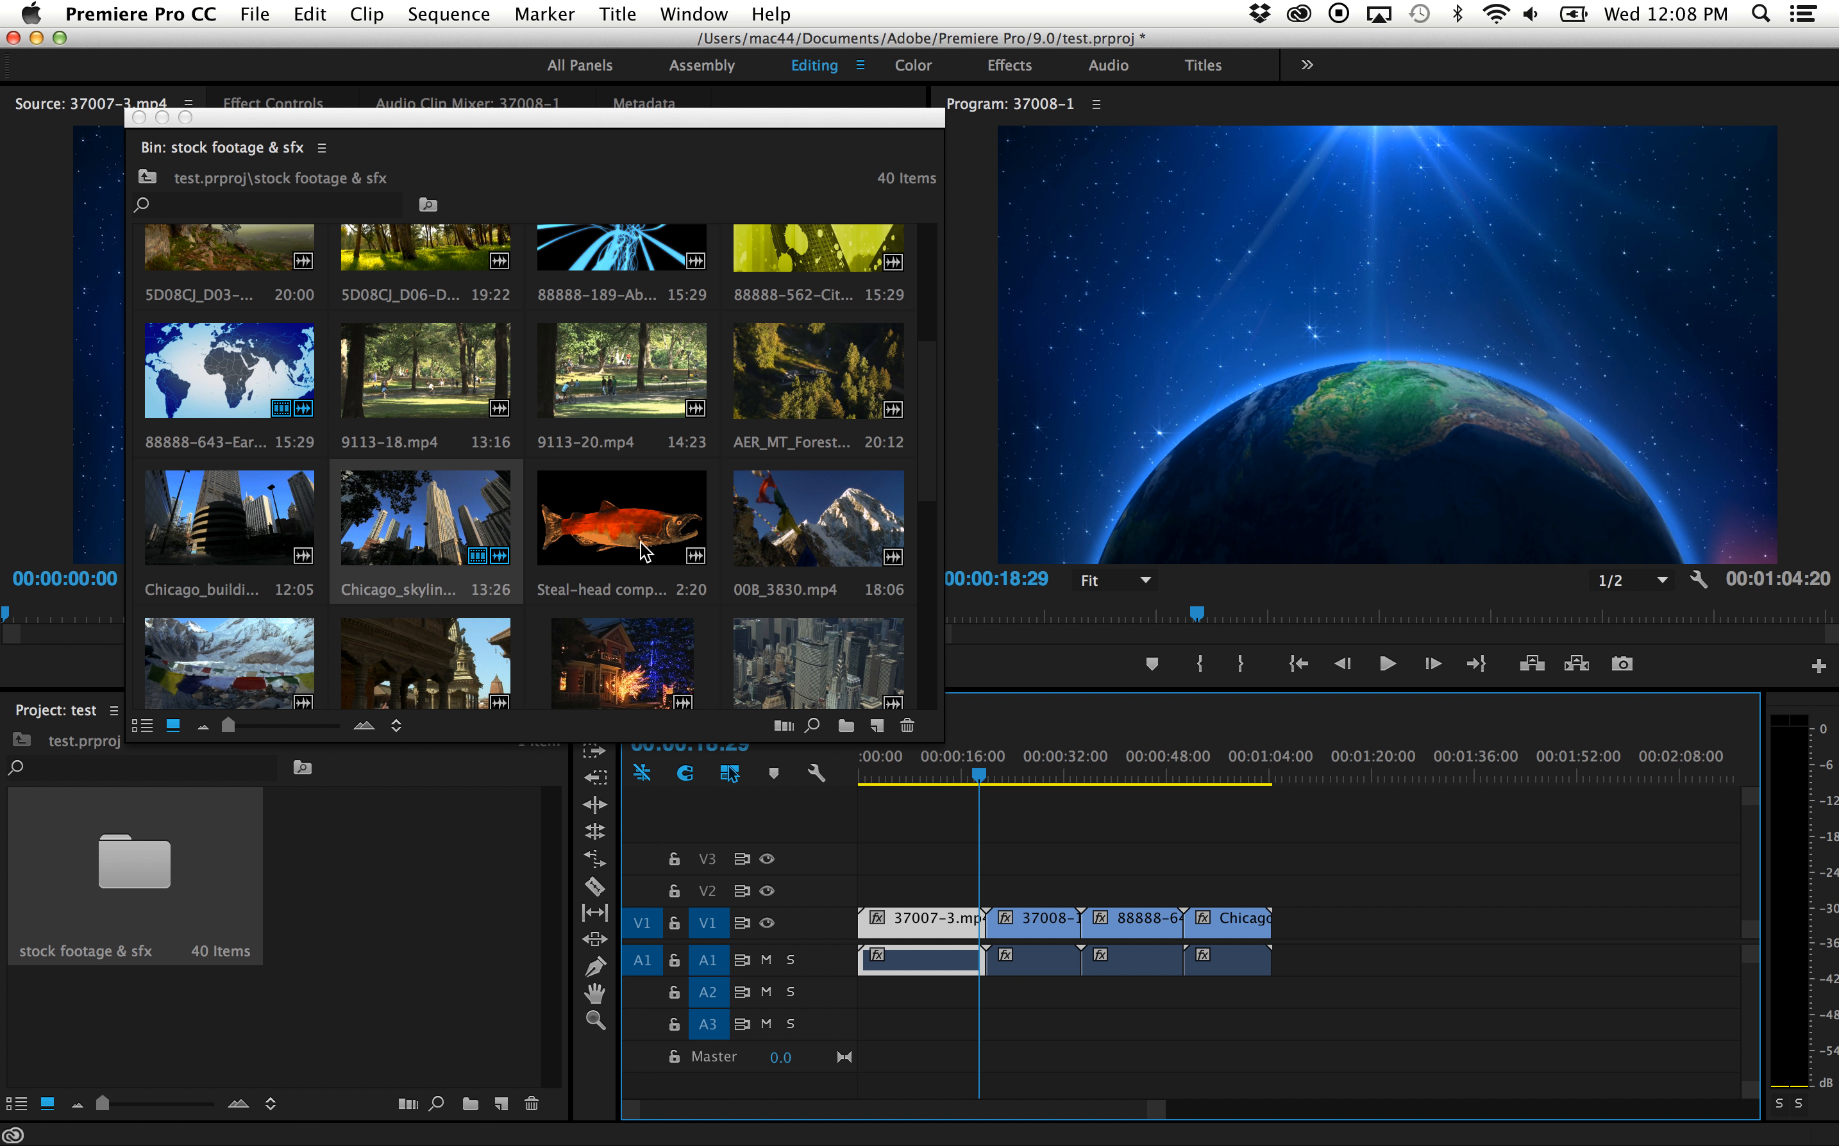
click(138, 117)
Return the playhead to the sequence start and review the sequence settings of 37008-1.
drag(868, 777, 803, 765)
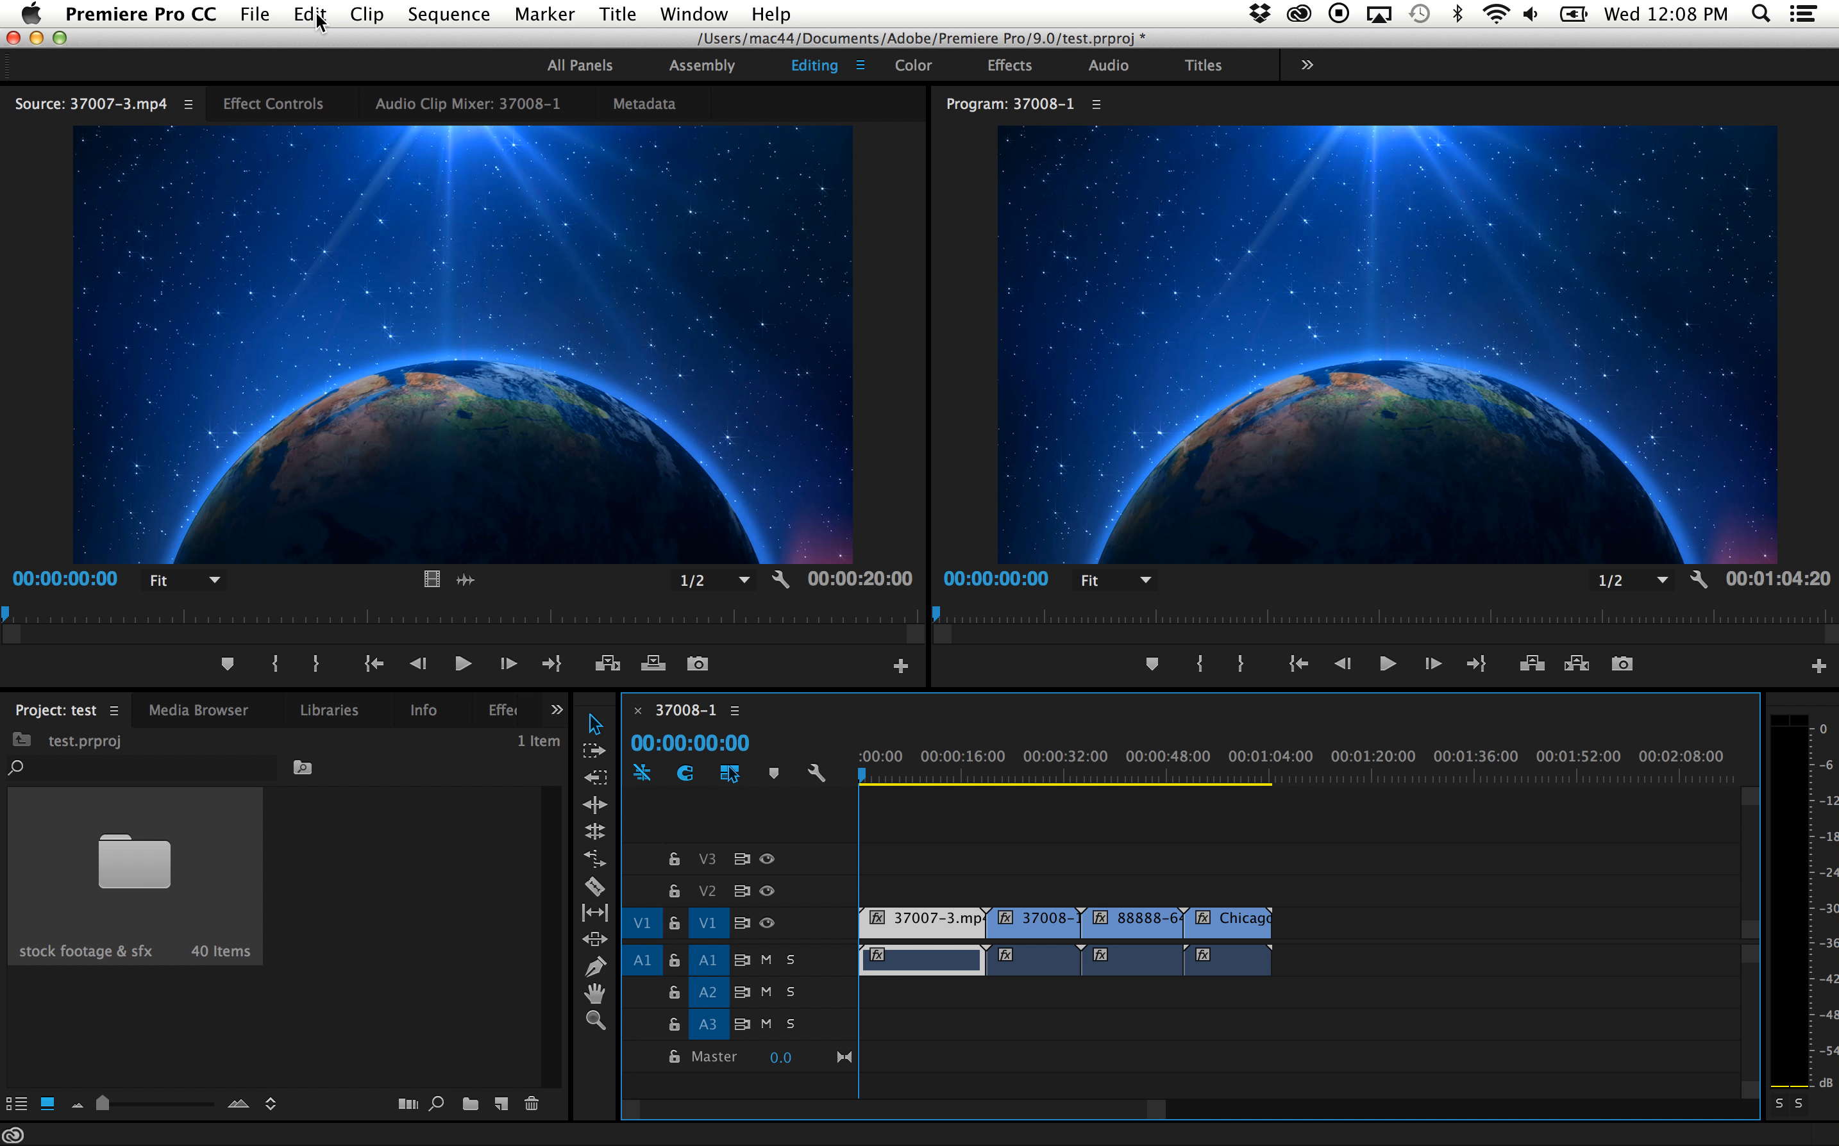
click(429, 17)
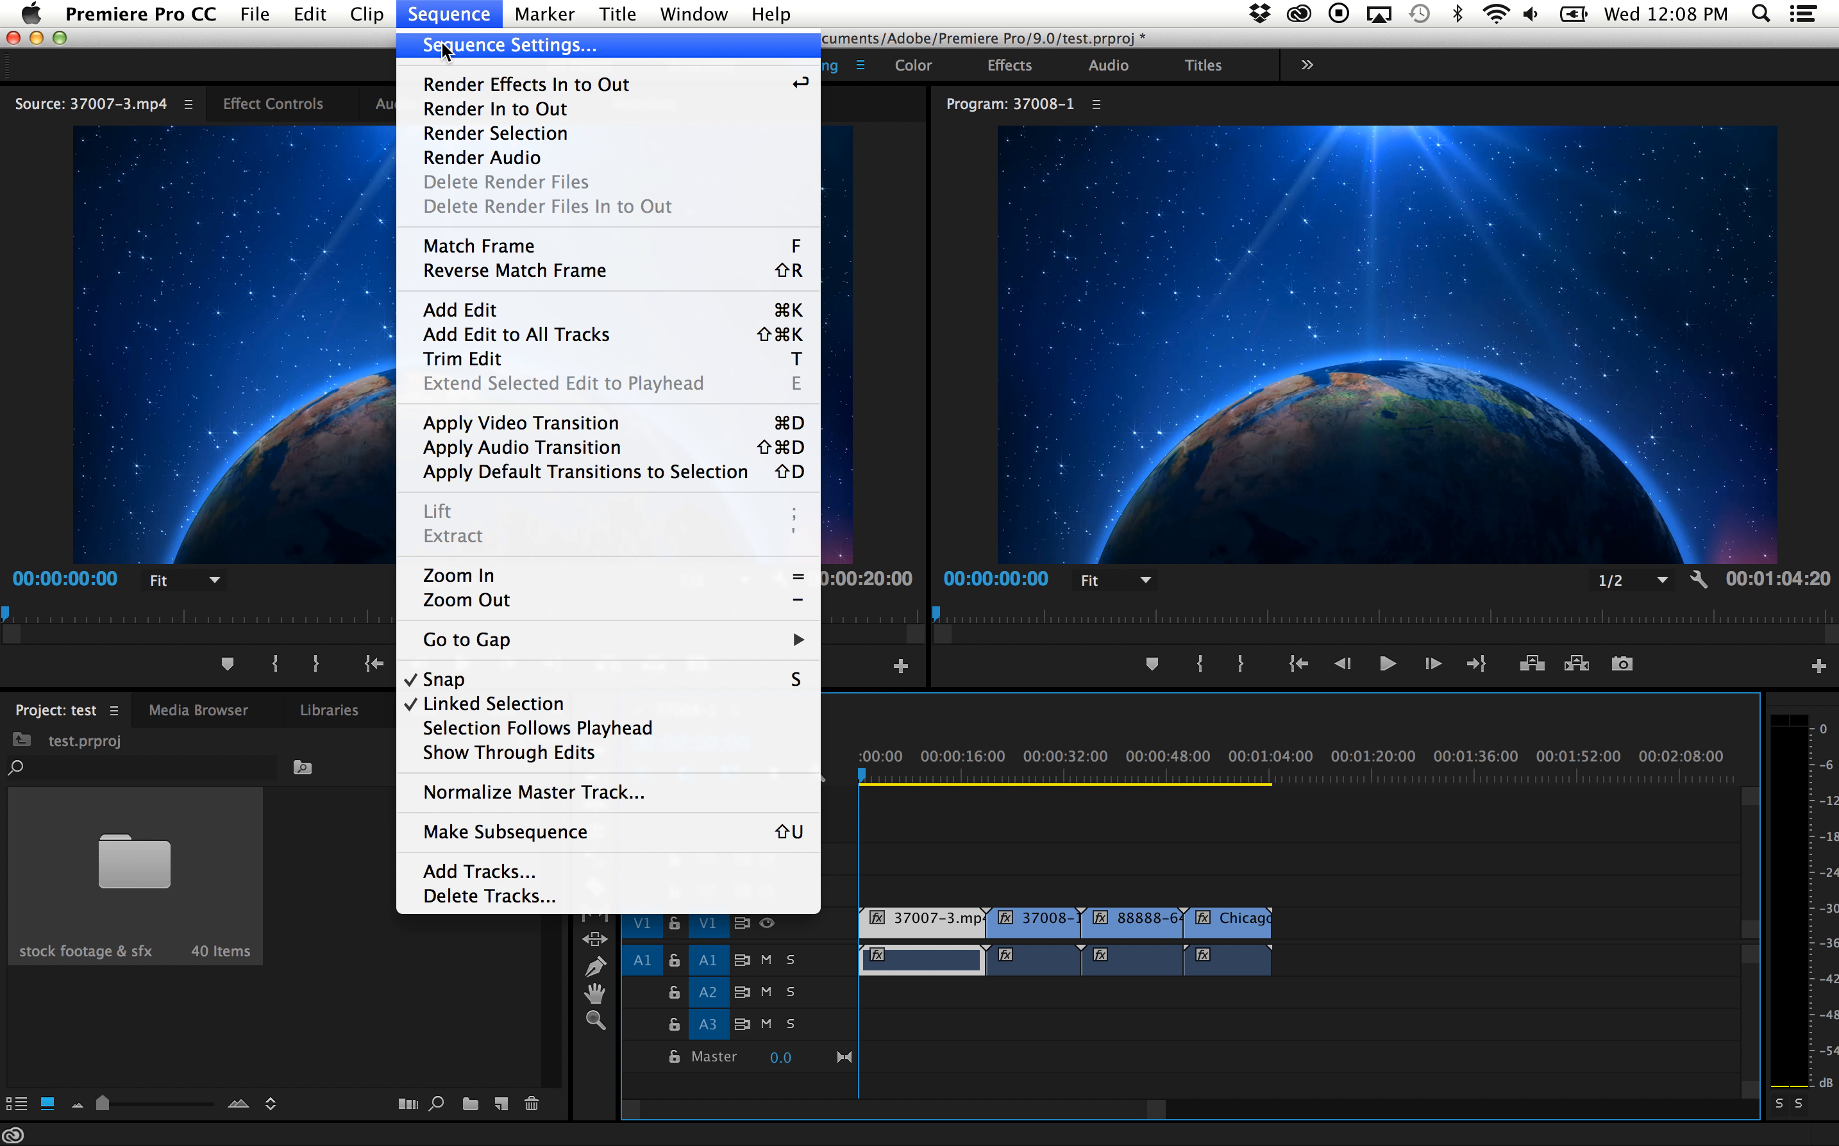
click(446, 46)
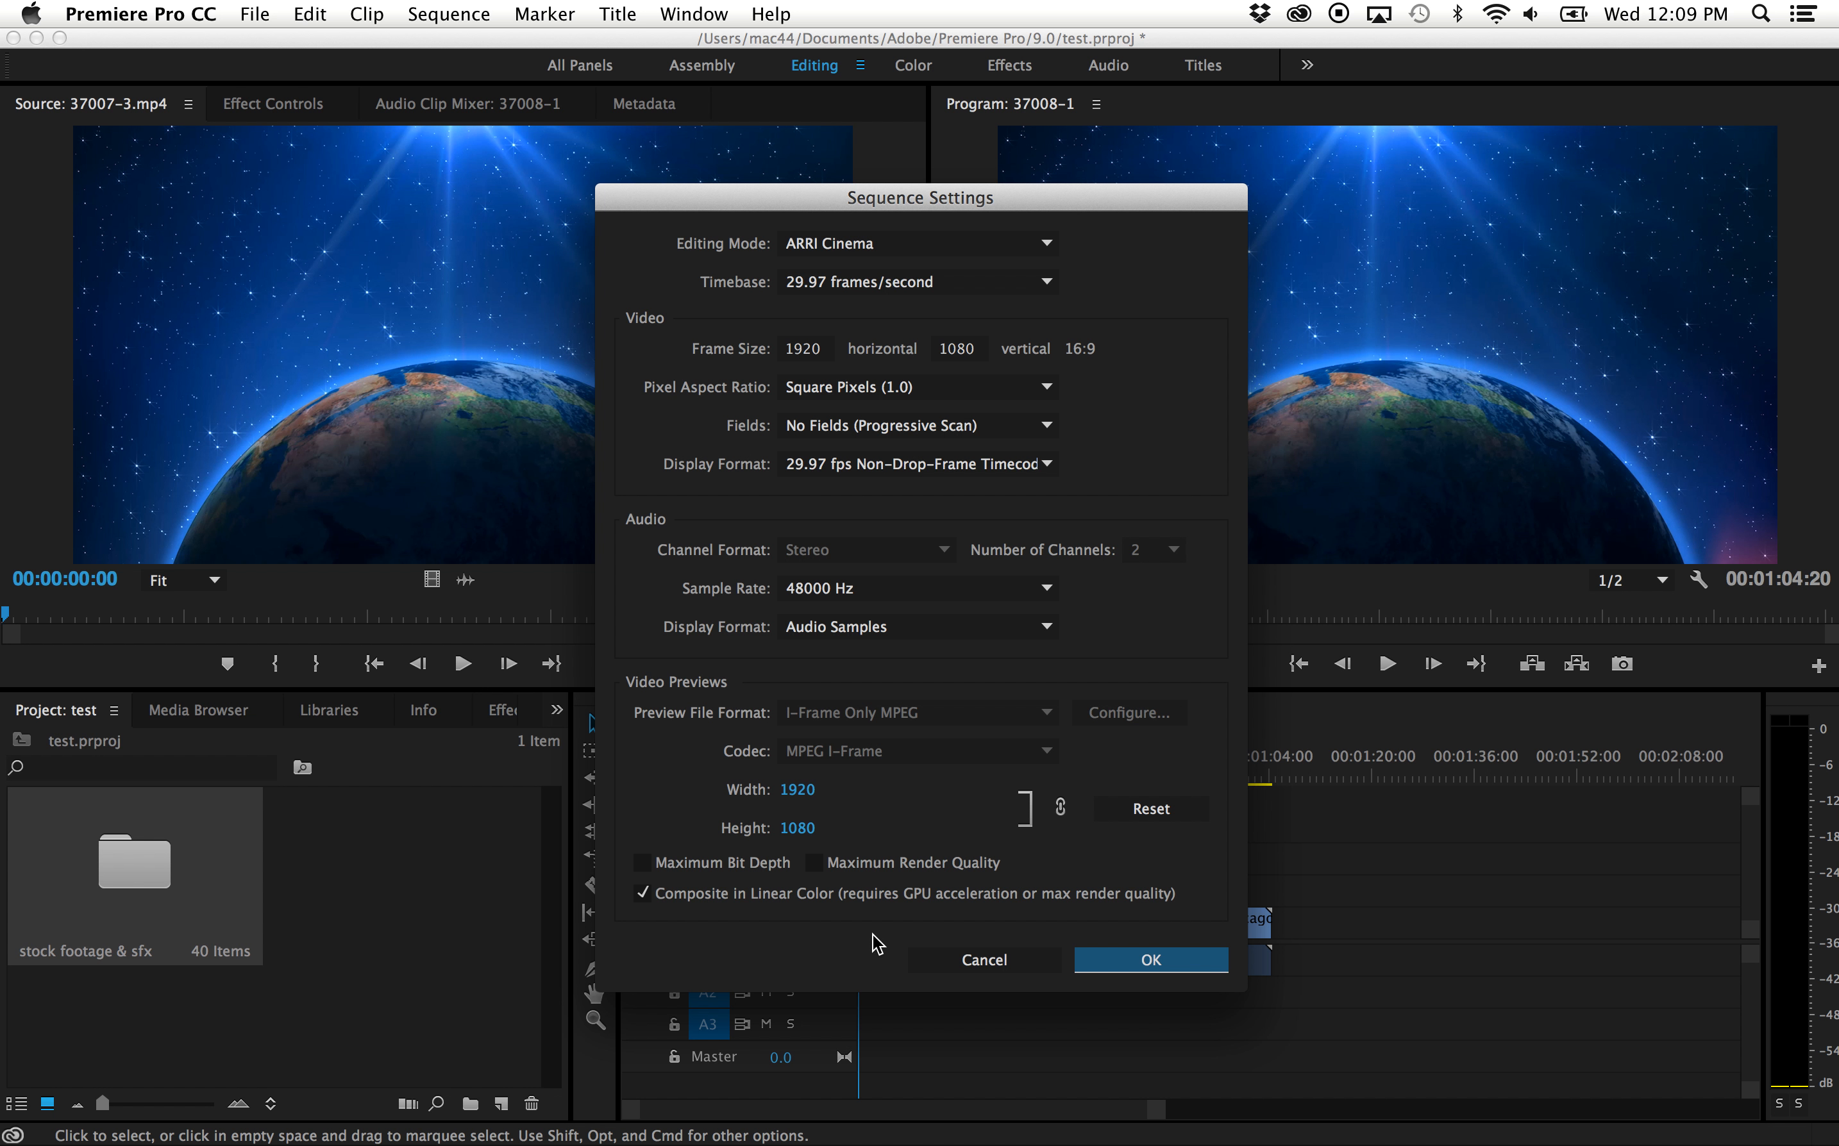
click(1124, 964)
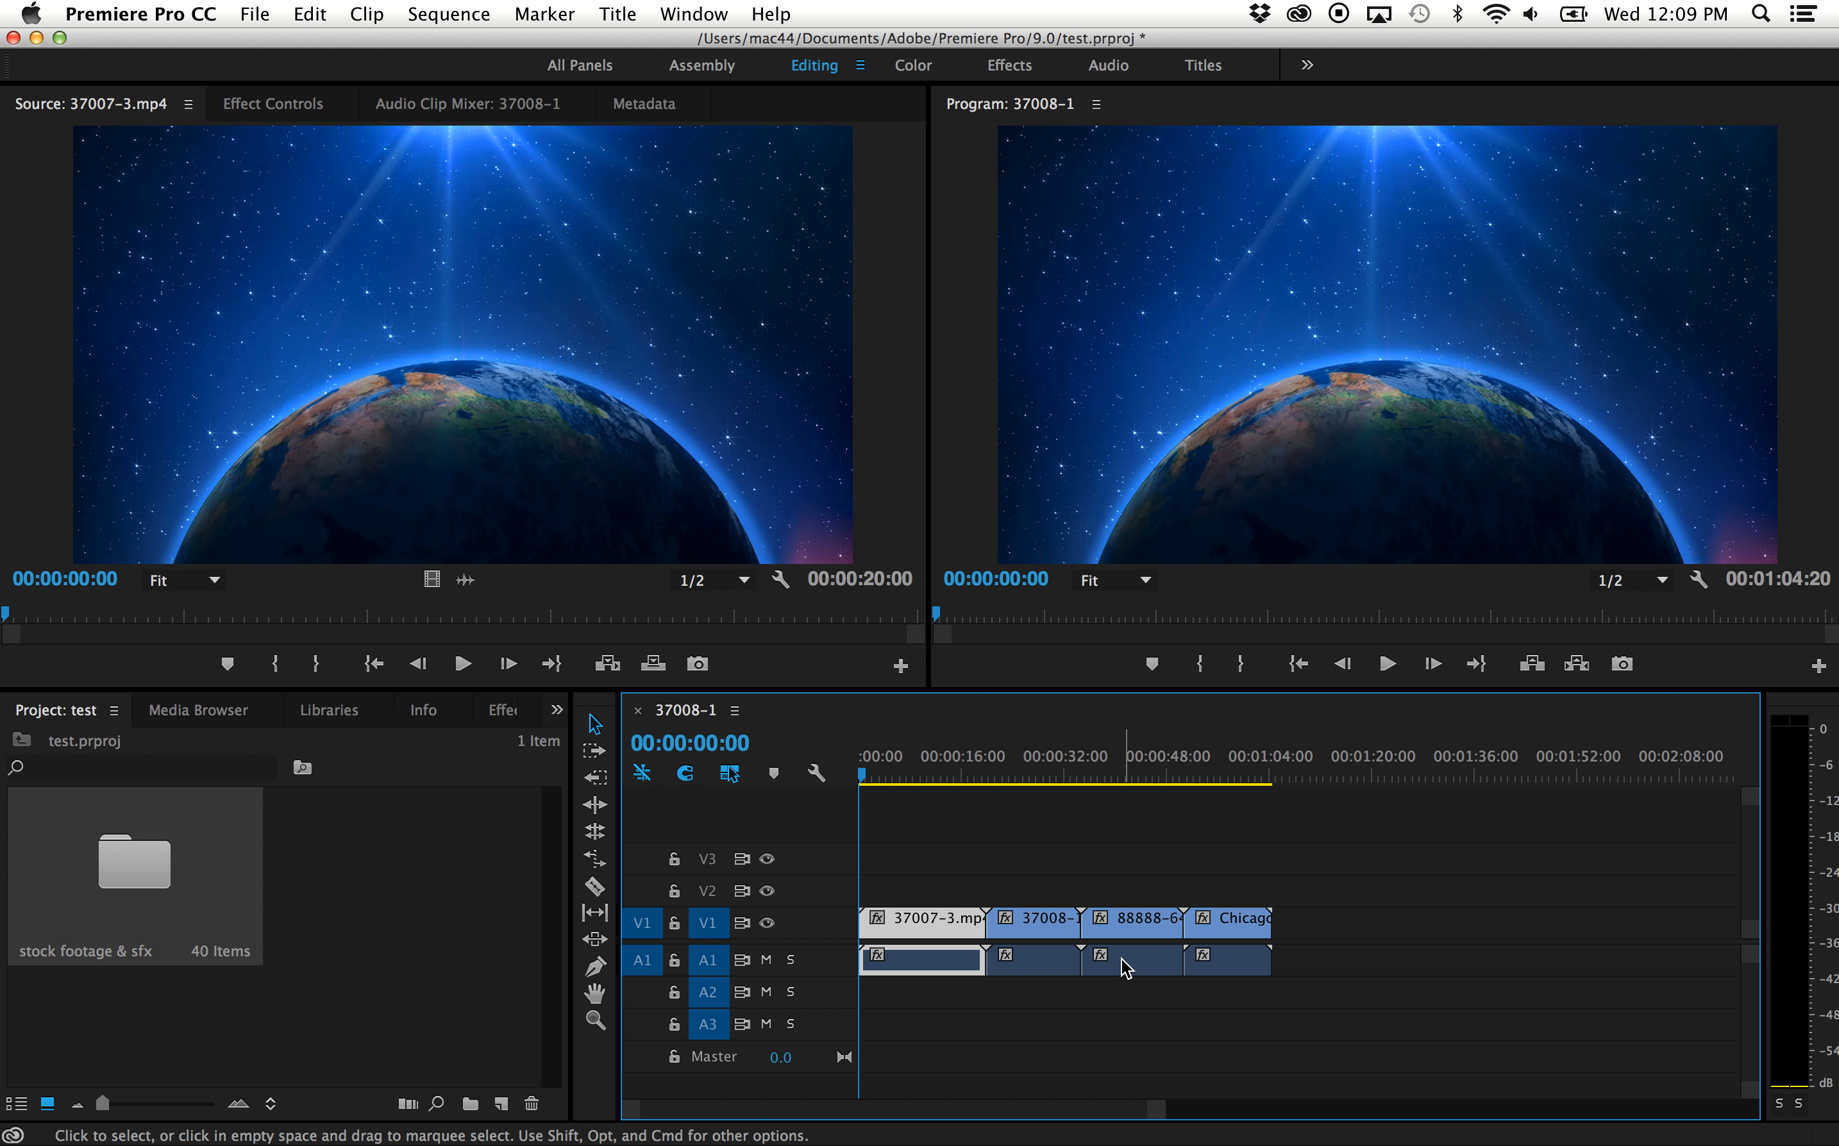
drag(860, 778, 816, 772)
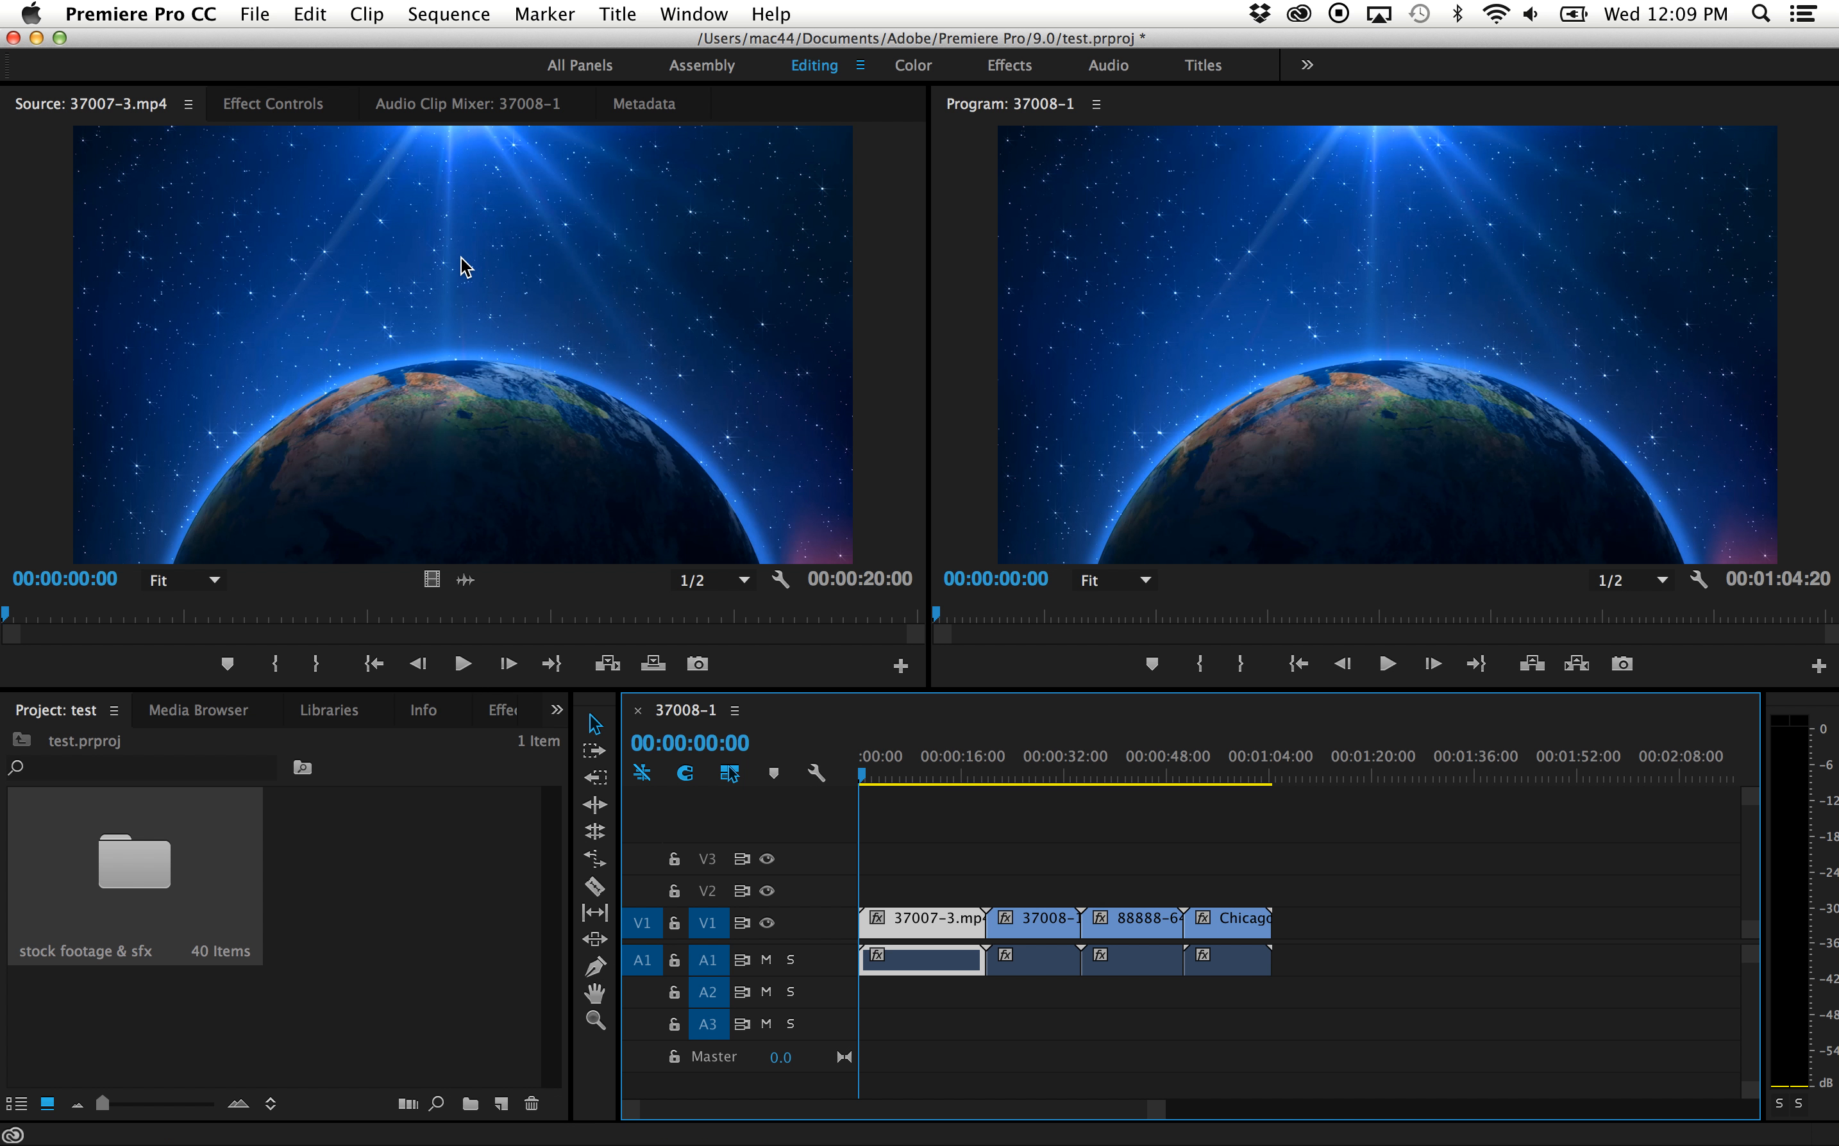
click(446, 14)
click(443, 13)
Open the stock footage & sfx bin, browse its clips and select 40306.mp4.
double_click(145, 876)
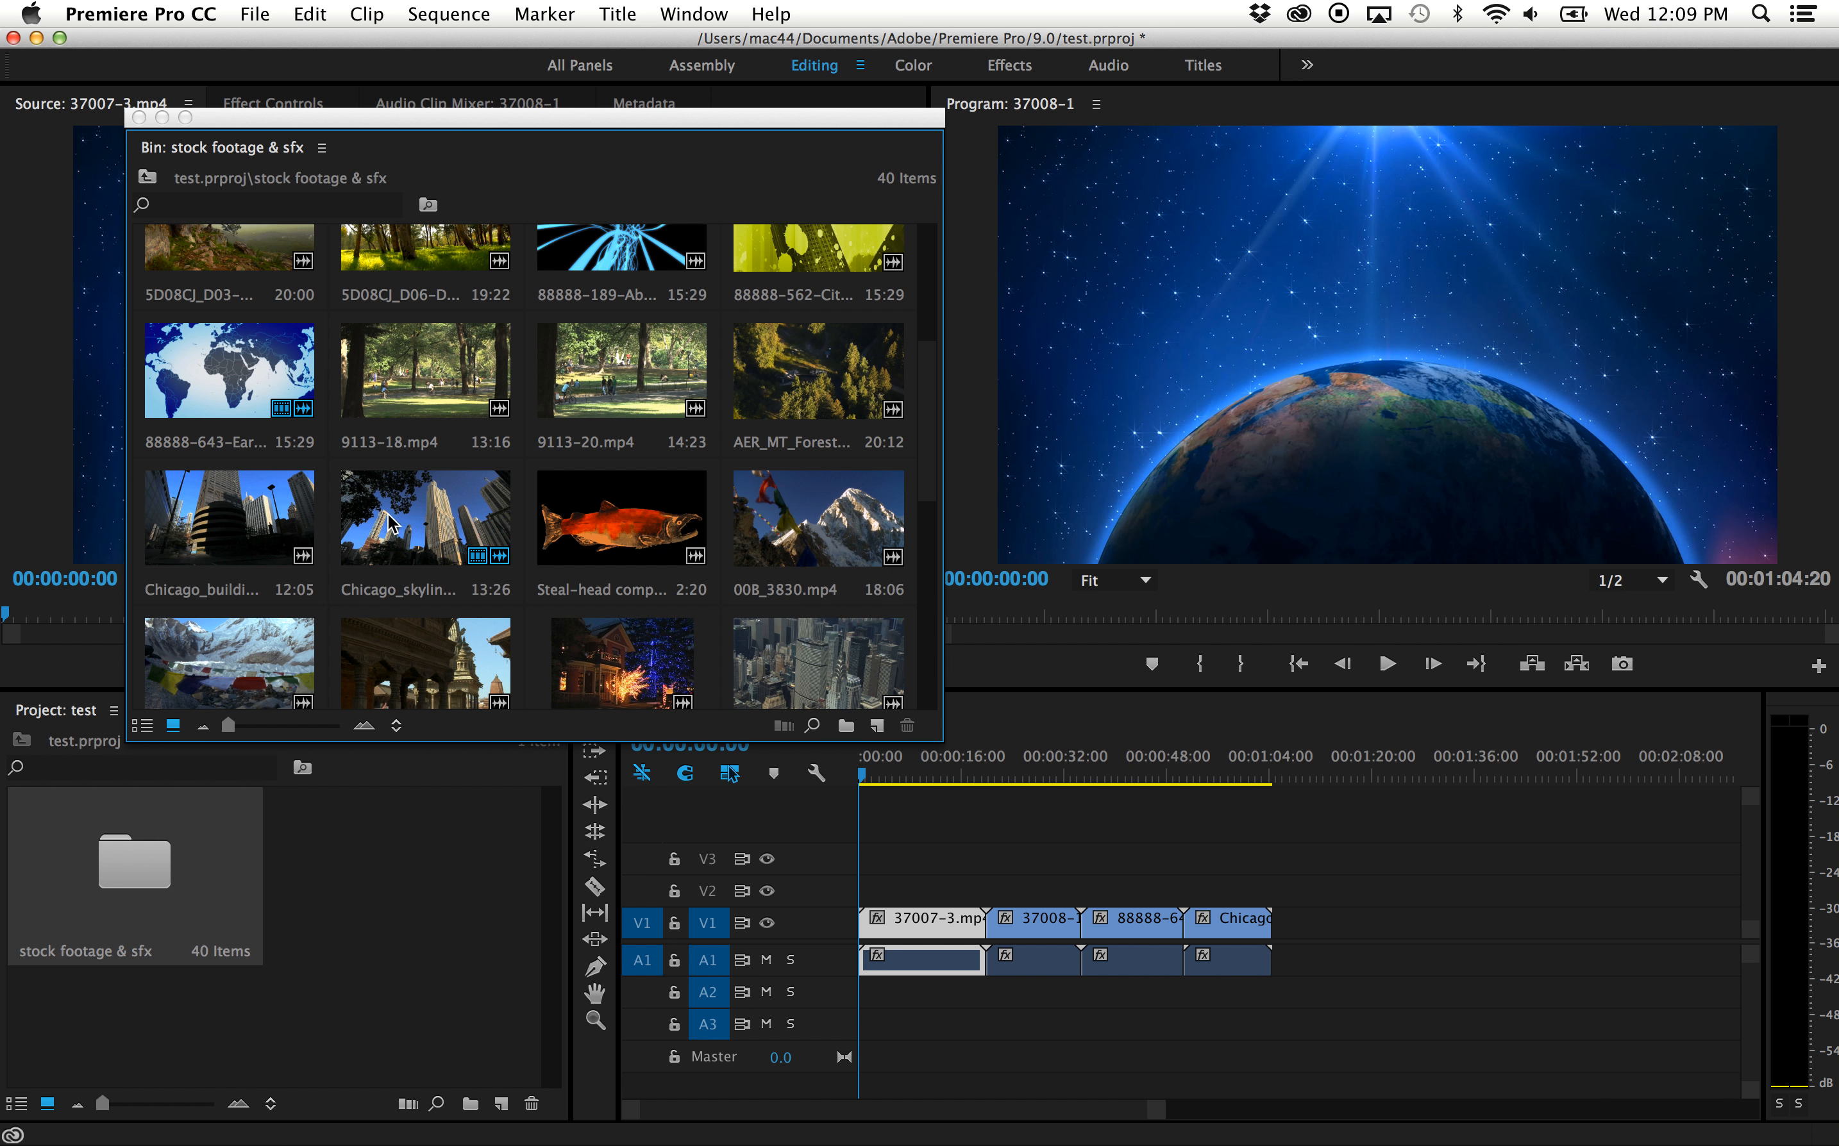
scroll(402, 486, up, 10)
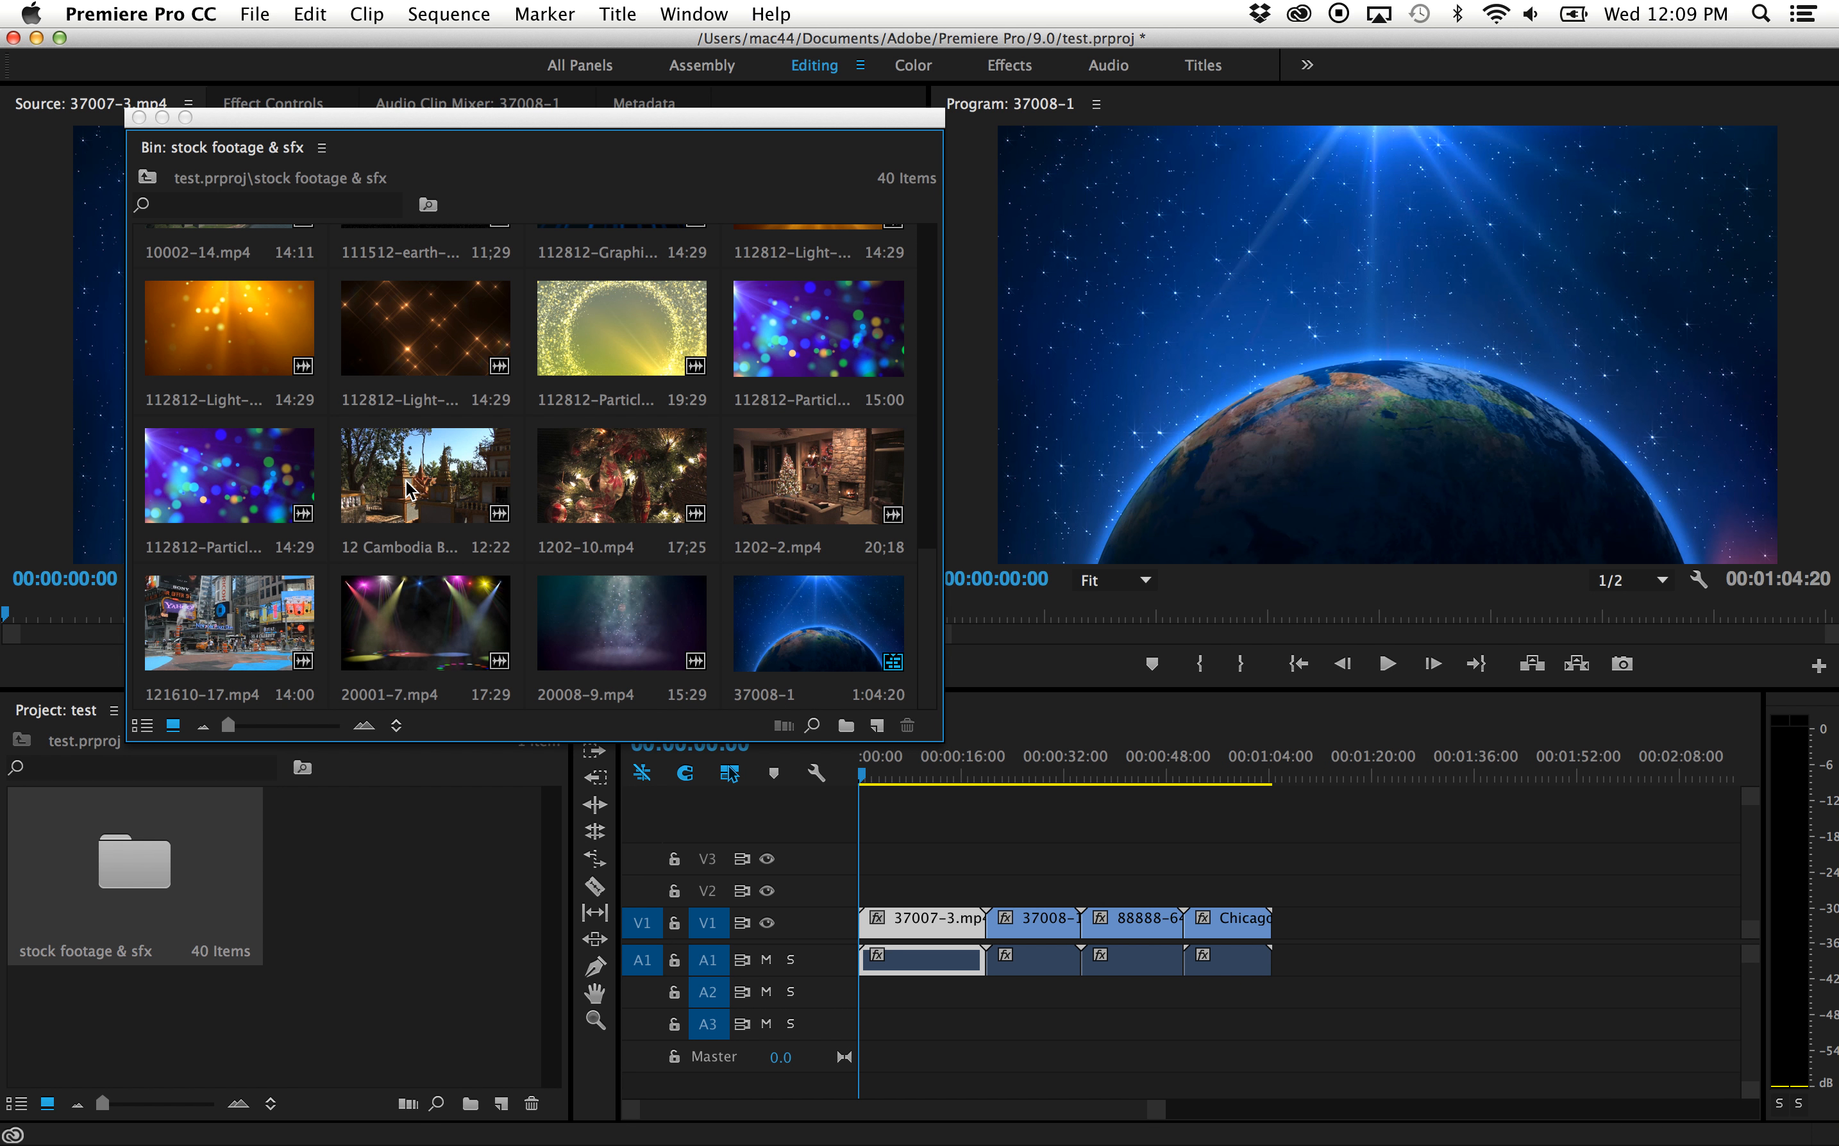
scroll(359, 506, down, 10)
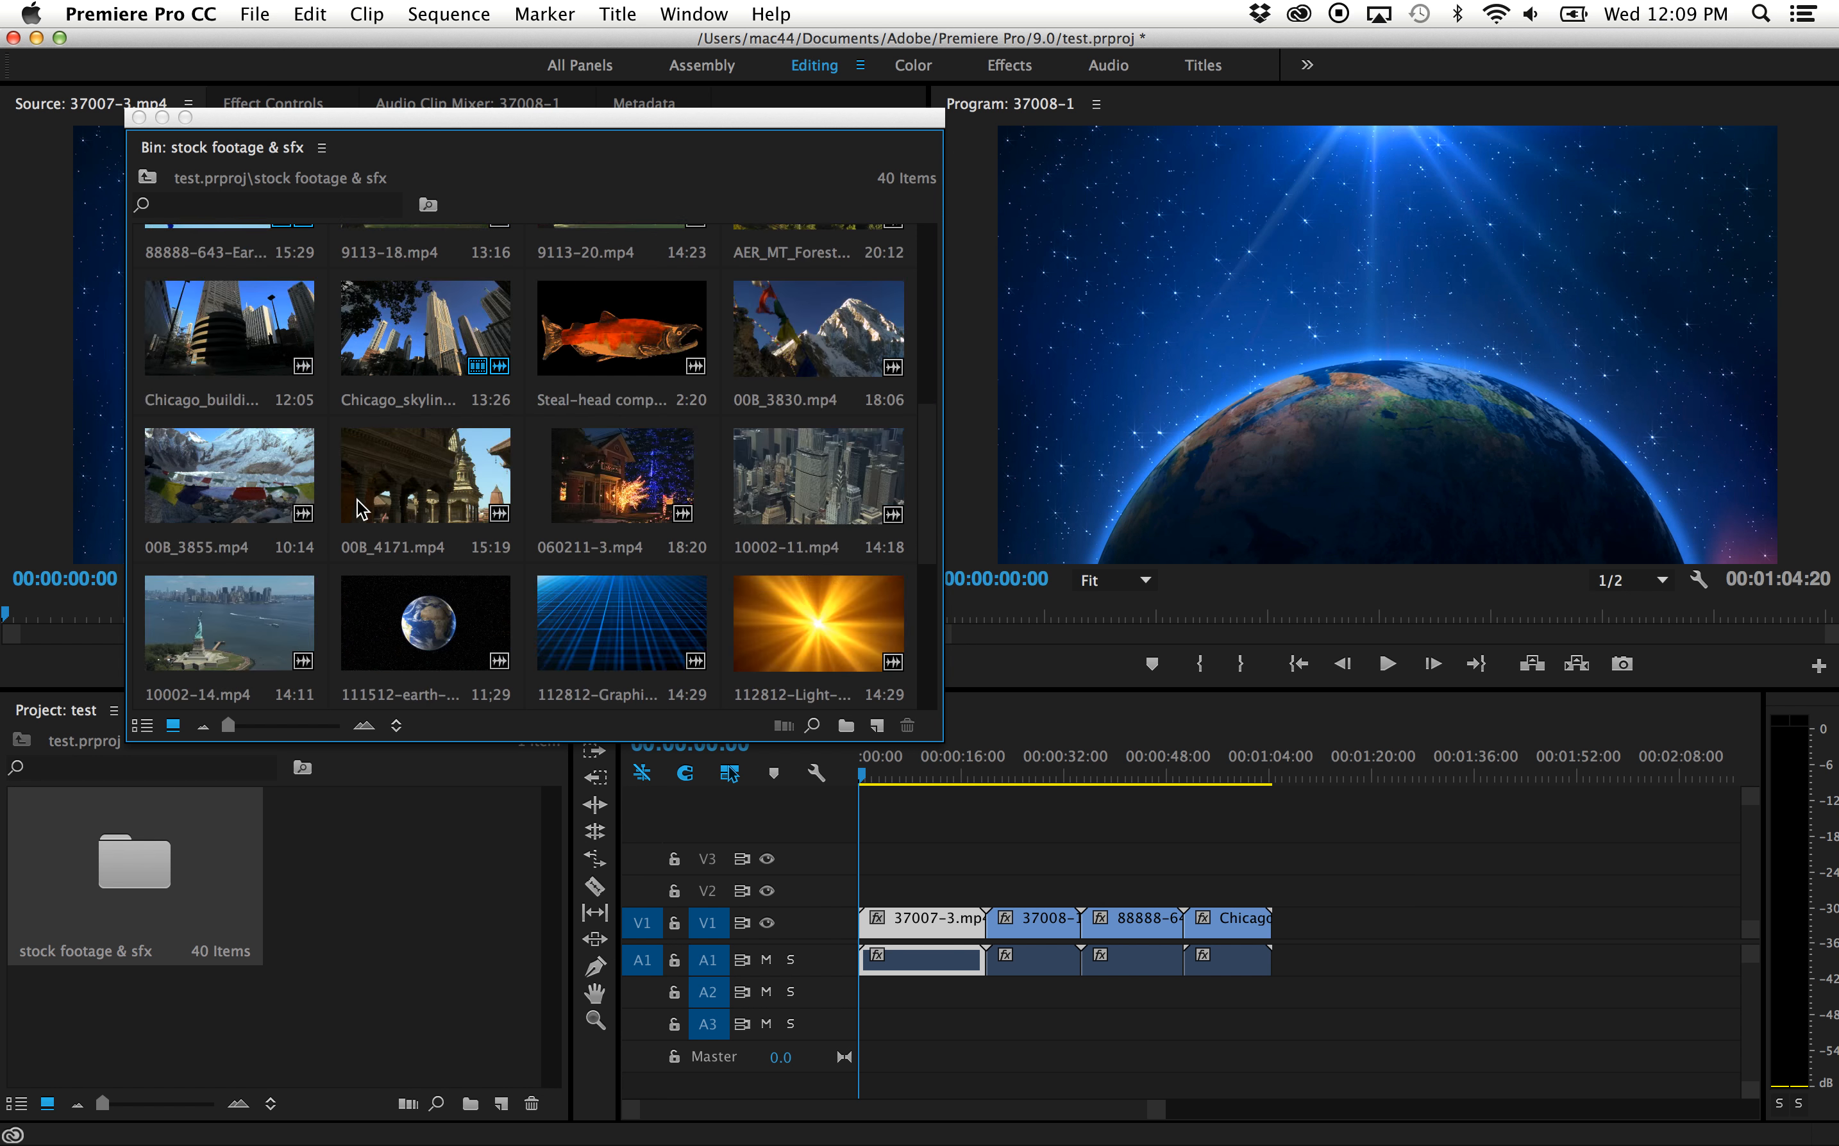
scroll(359, 506, up, 10)
scroll(359, 506, down, 10)
scroll(359, 507, up, 5)
scroll(359, 506, down, 3)
scroll(359, 507, up, 3)
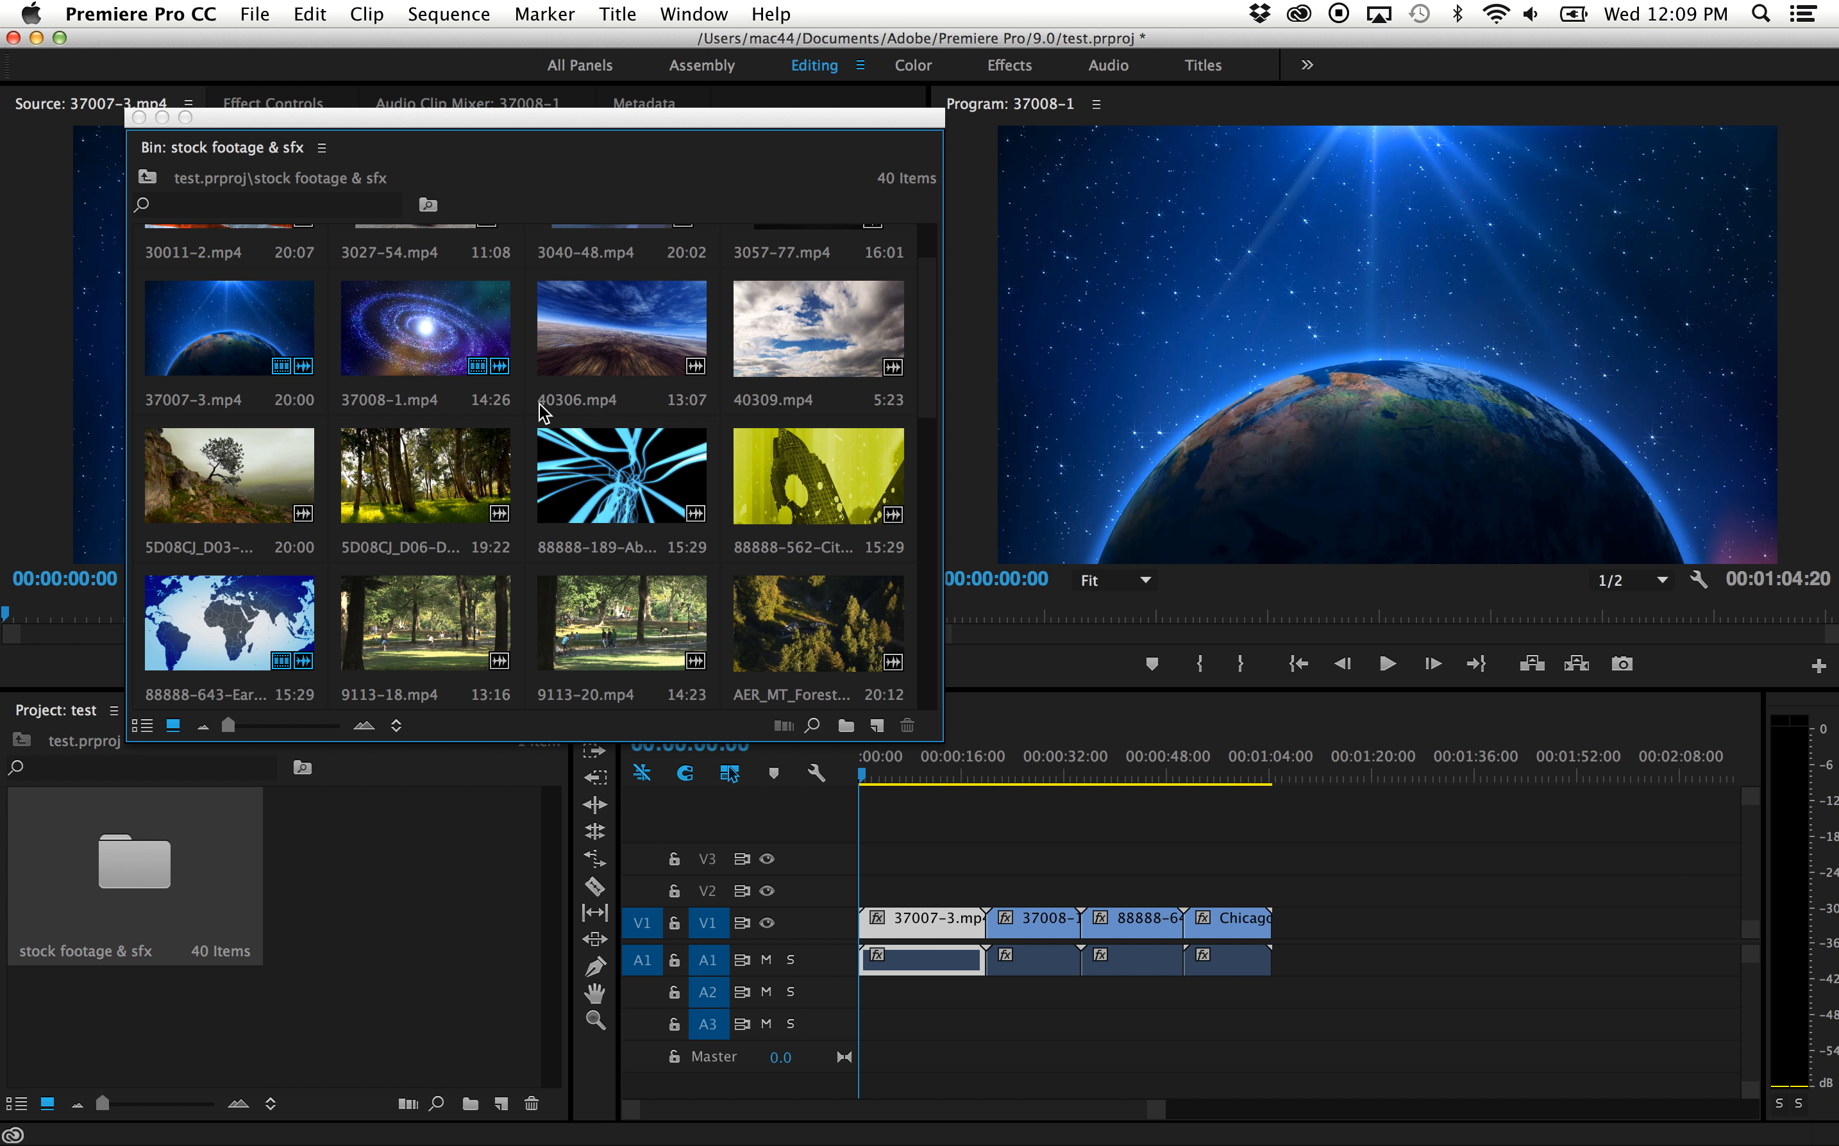
click(612, 341)
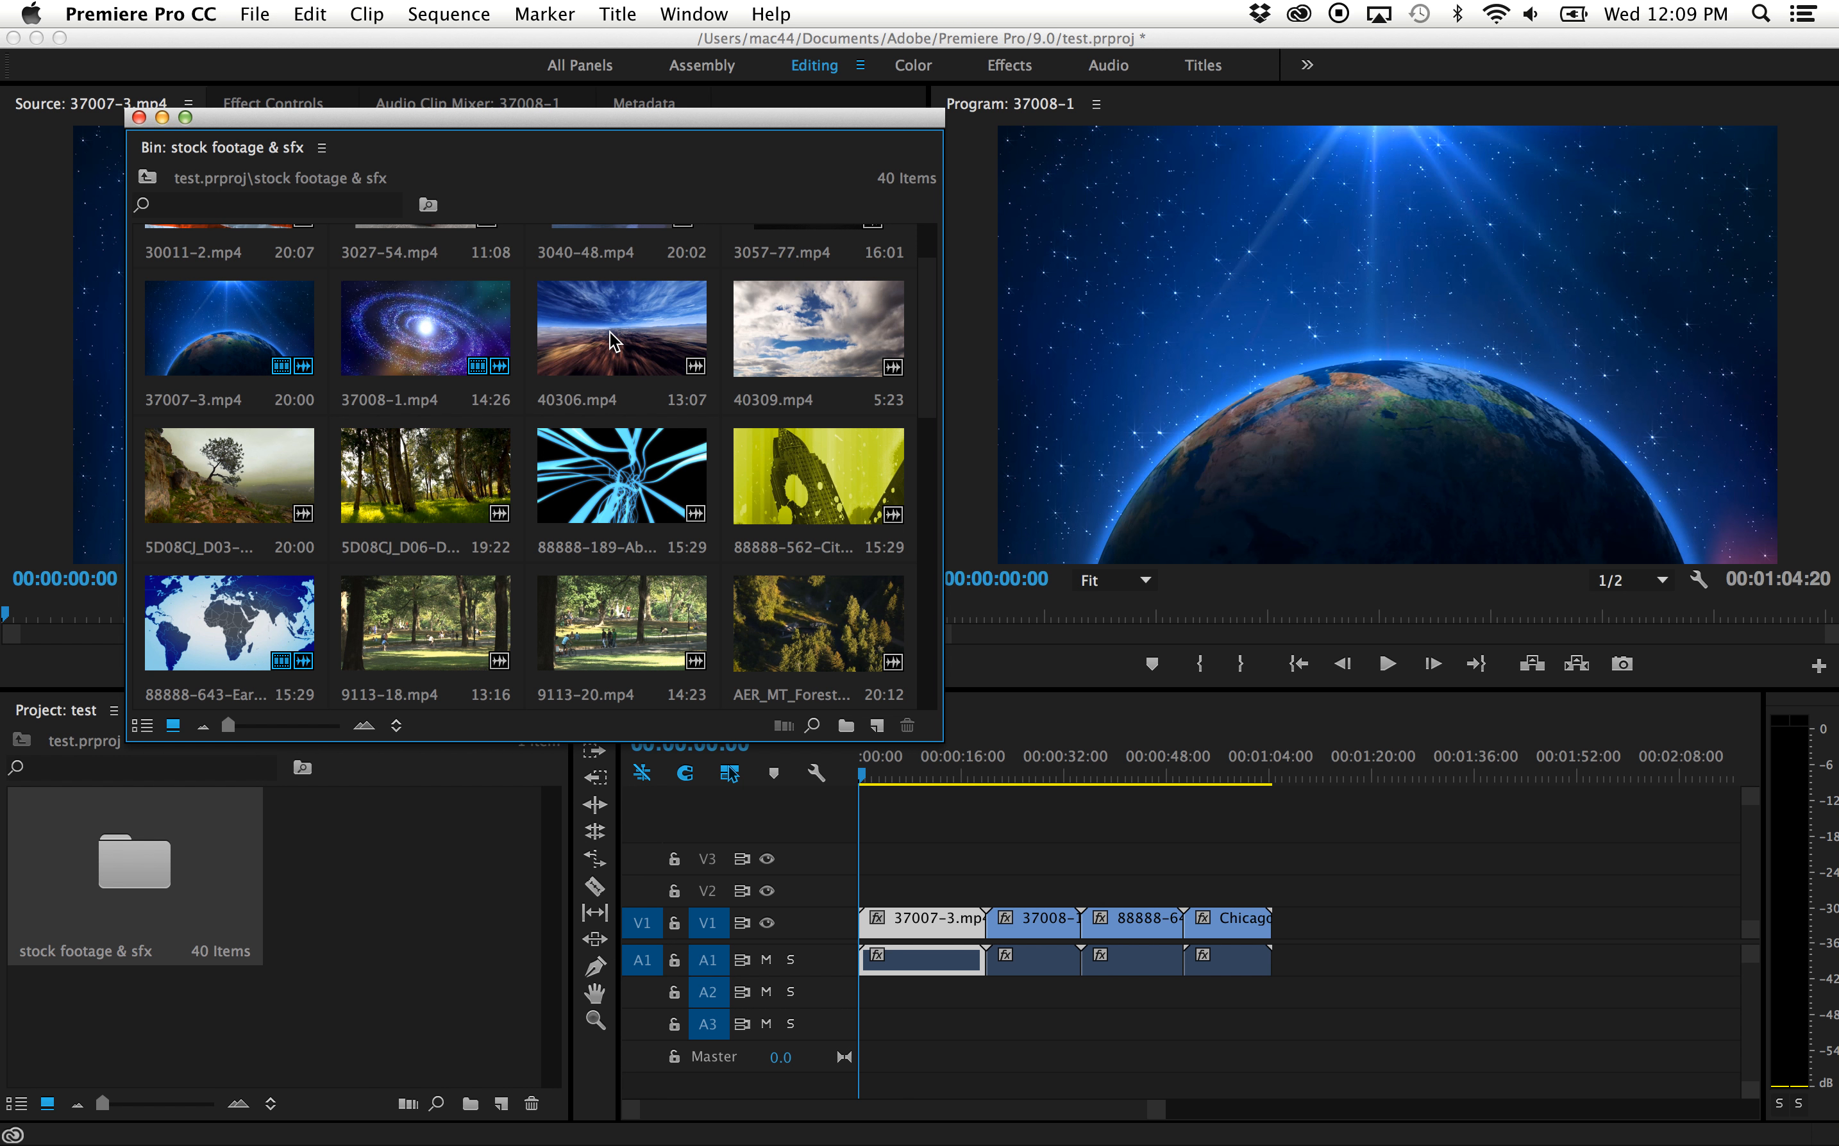
click(600, 325)
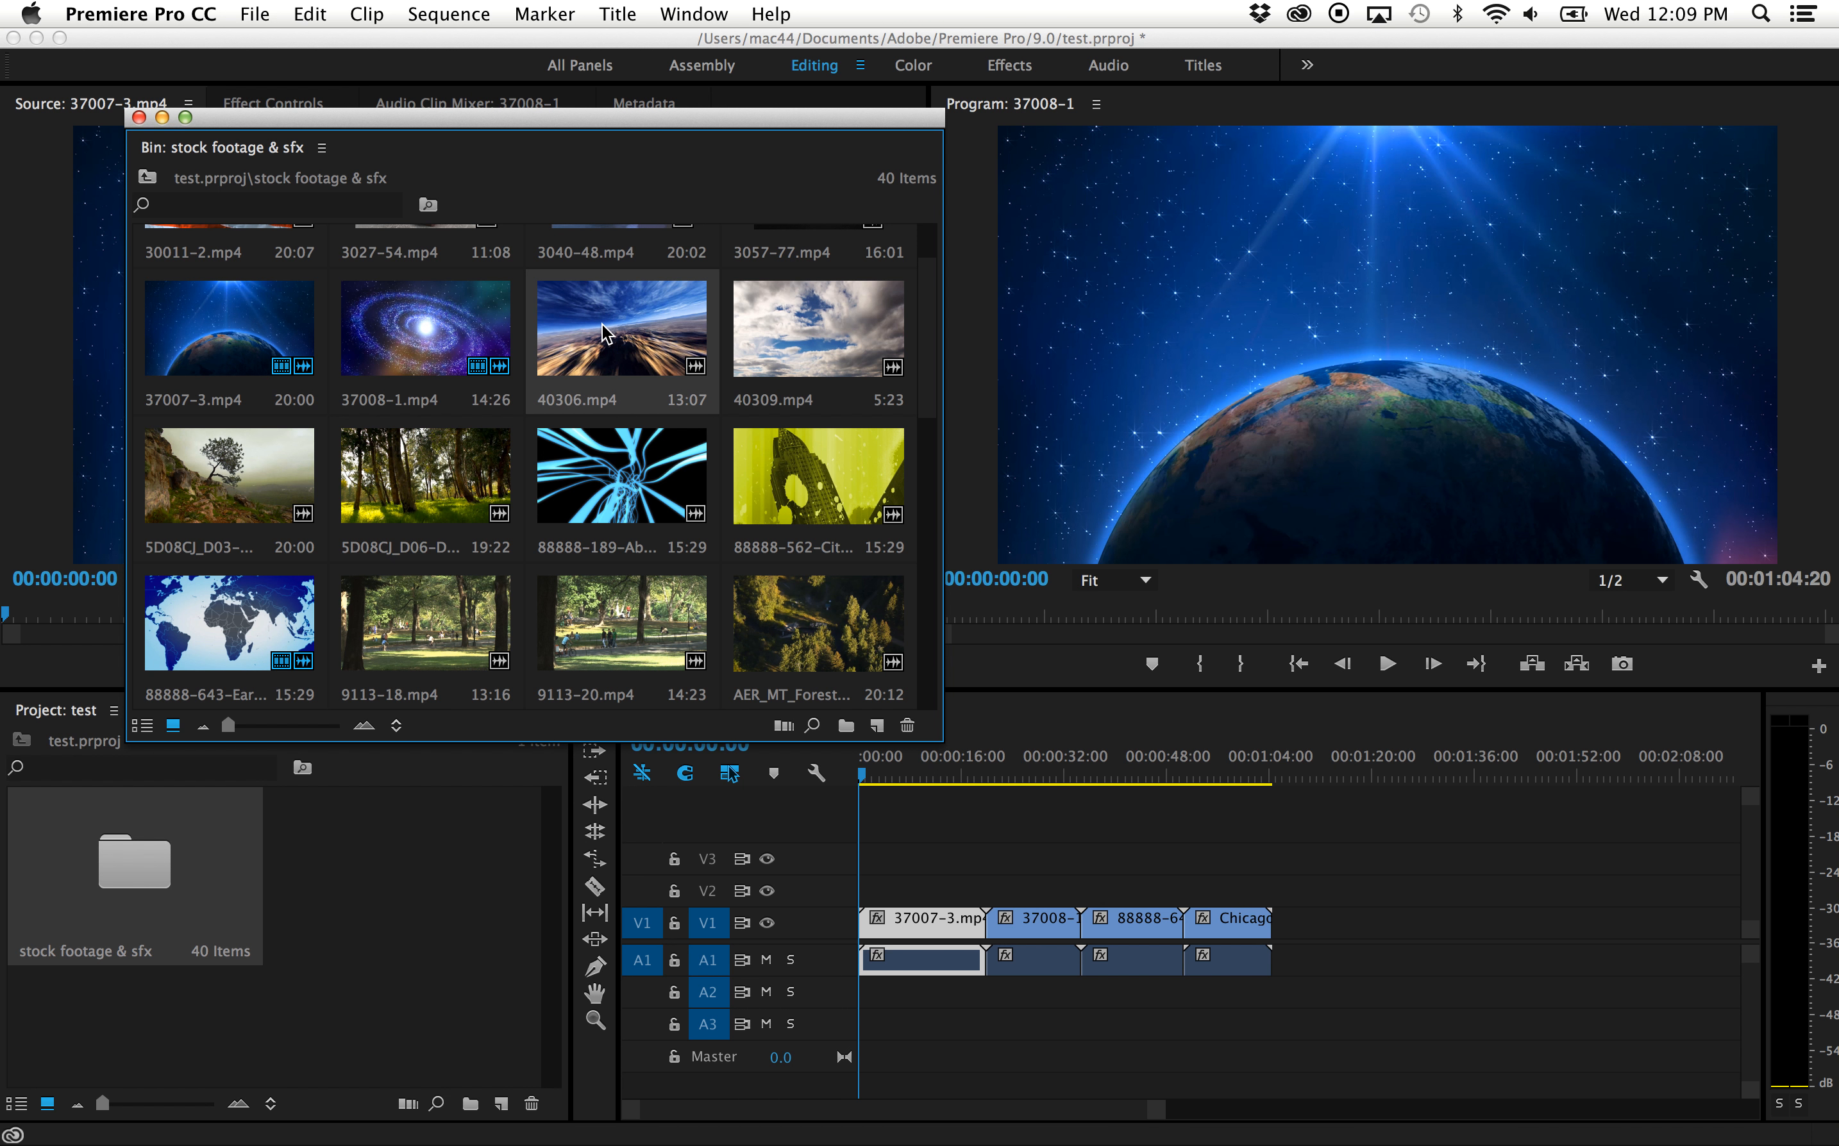
click(602, 324)
Show the clip information for 40306.mp4 and move the floating bin clear of it to read its video properties.
click(682, 16)
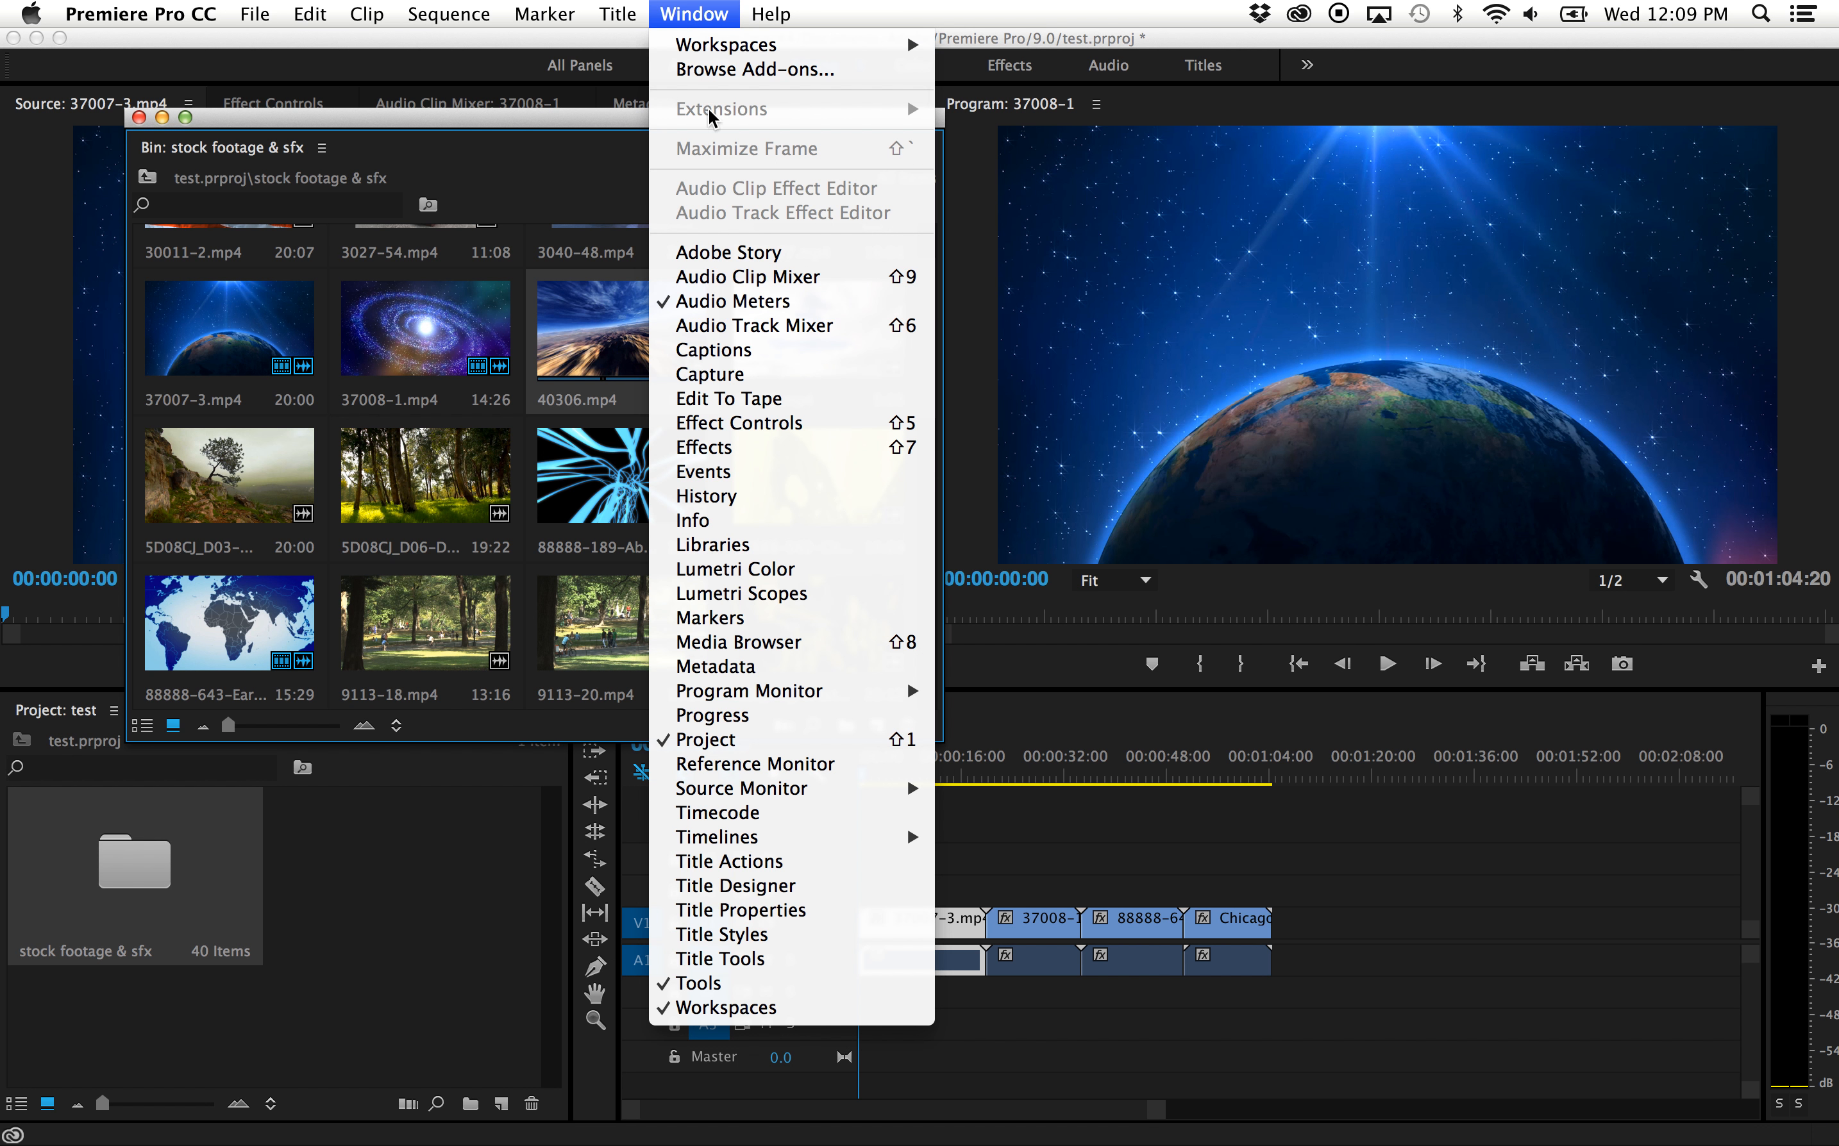
click(707, 522)
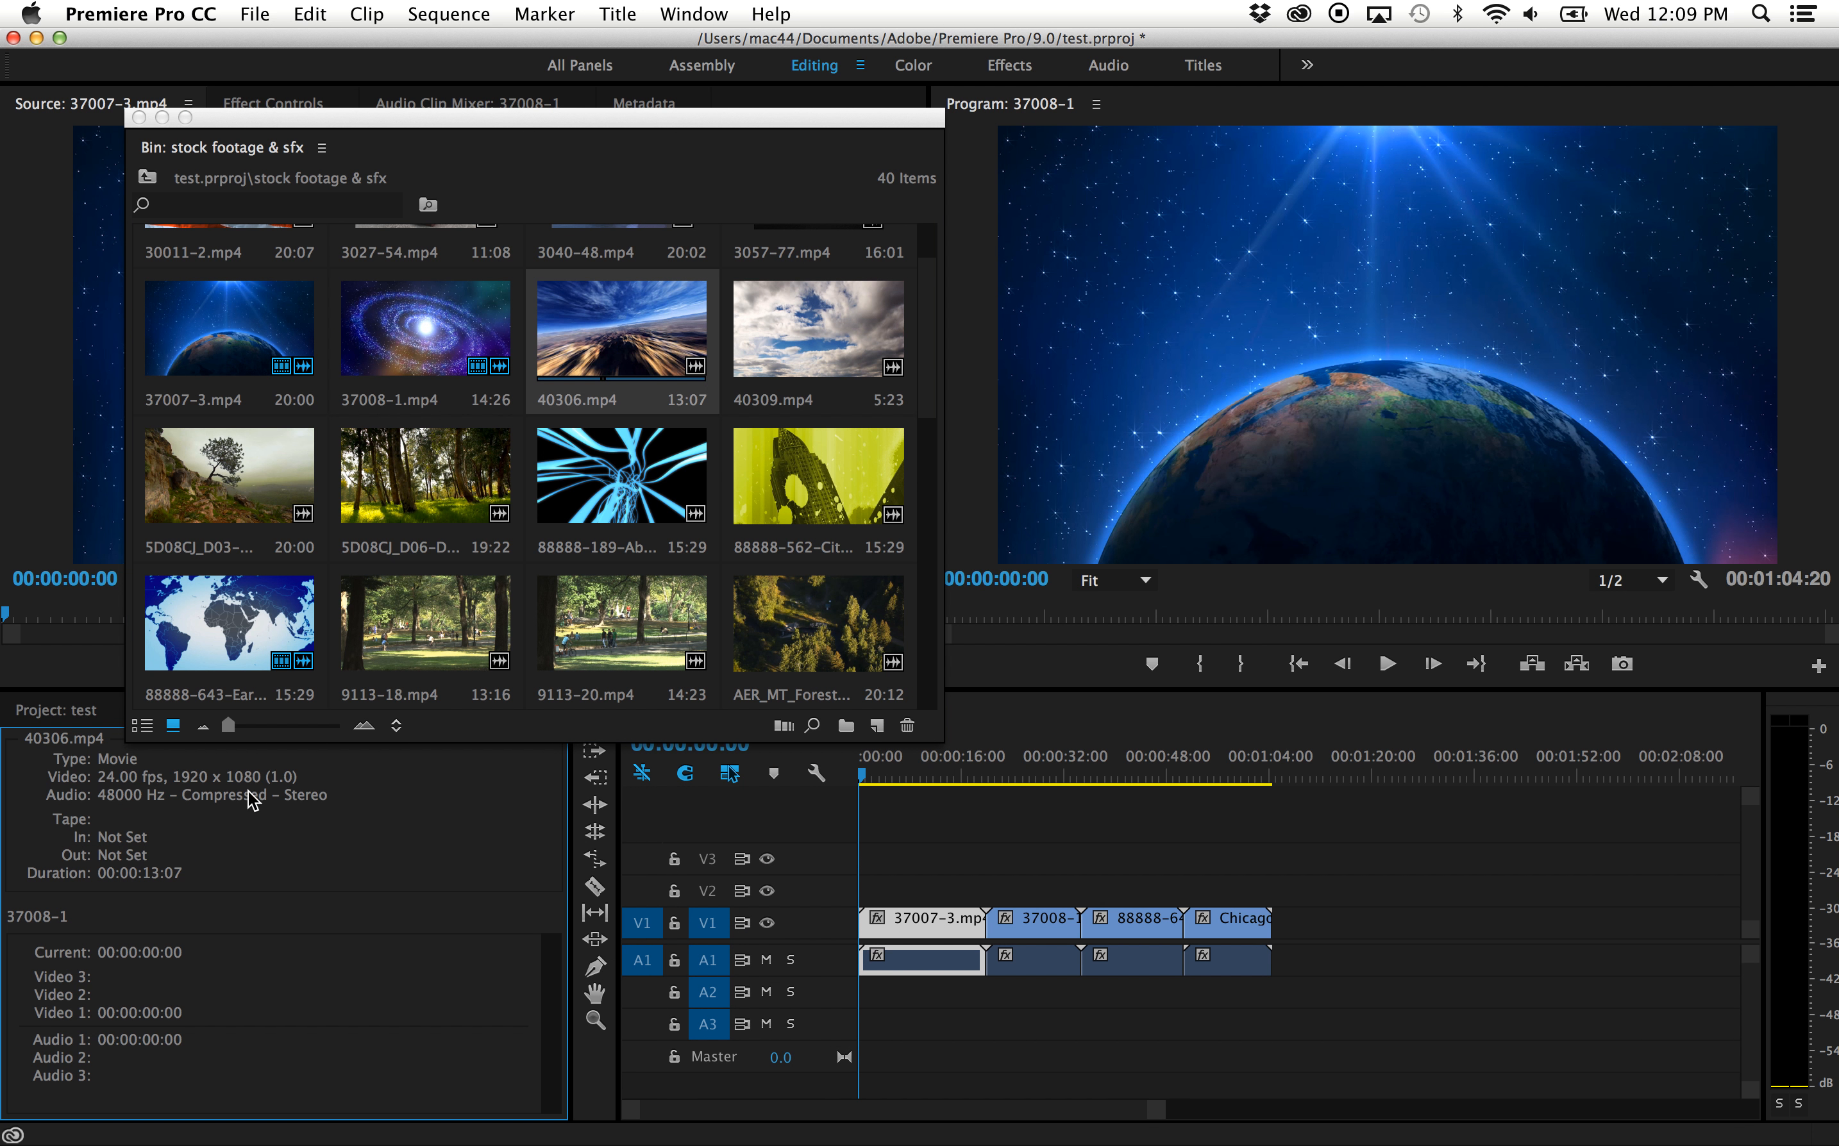
drag(405, 121, 405, 86)
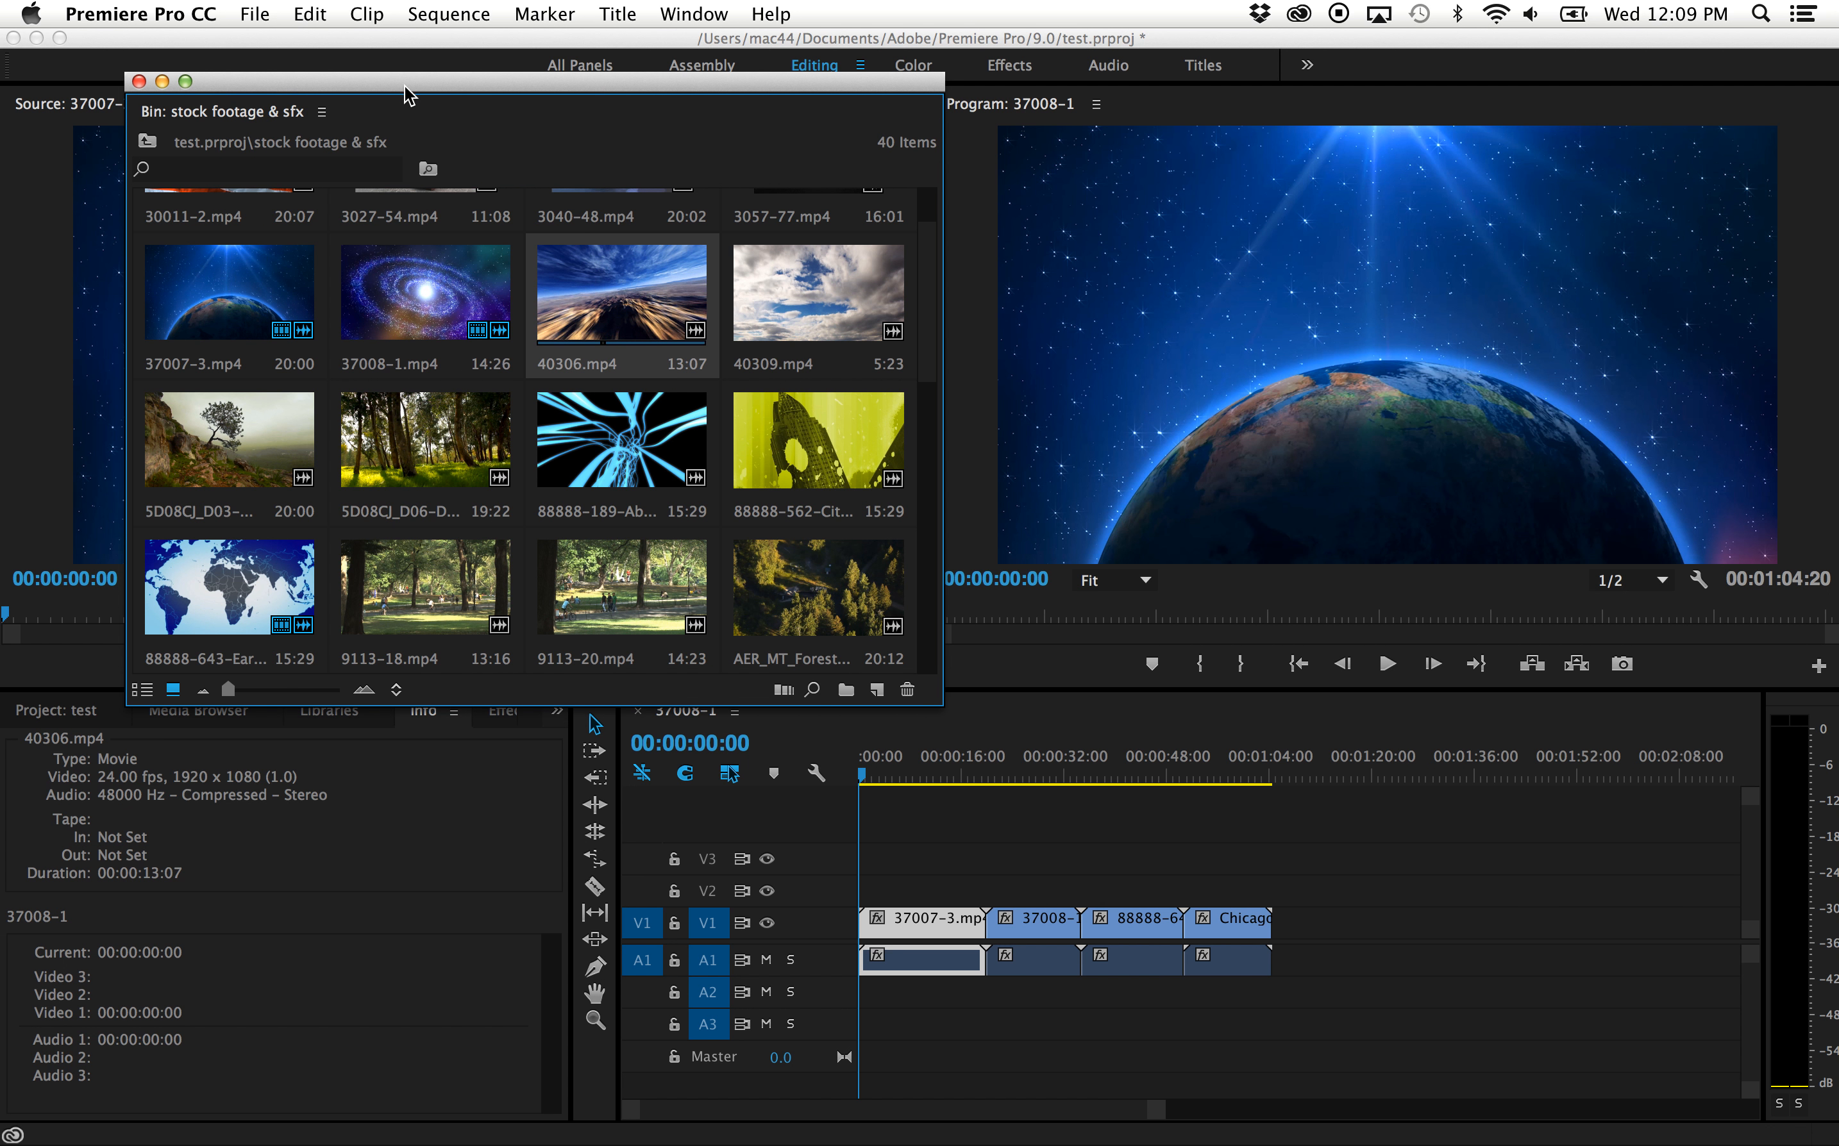
click(200, 789)
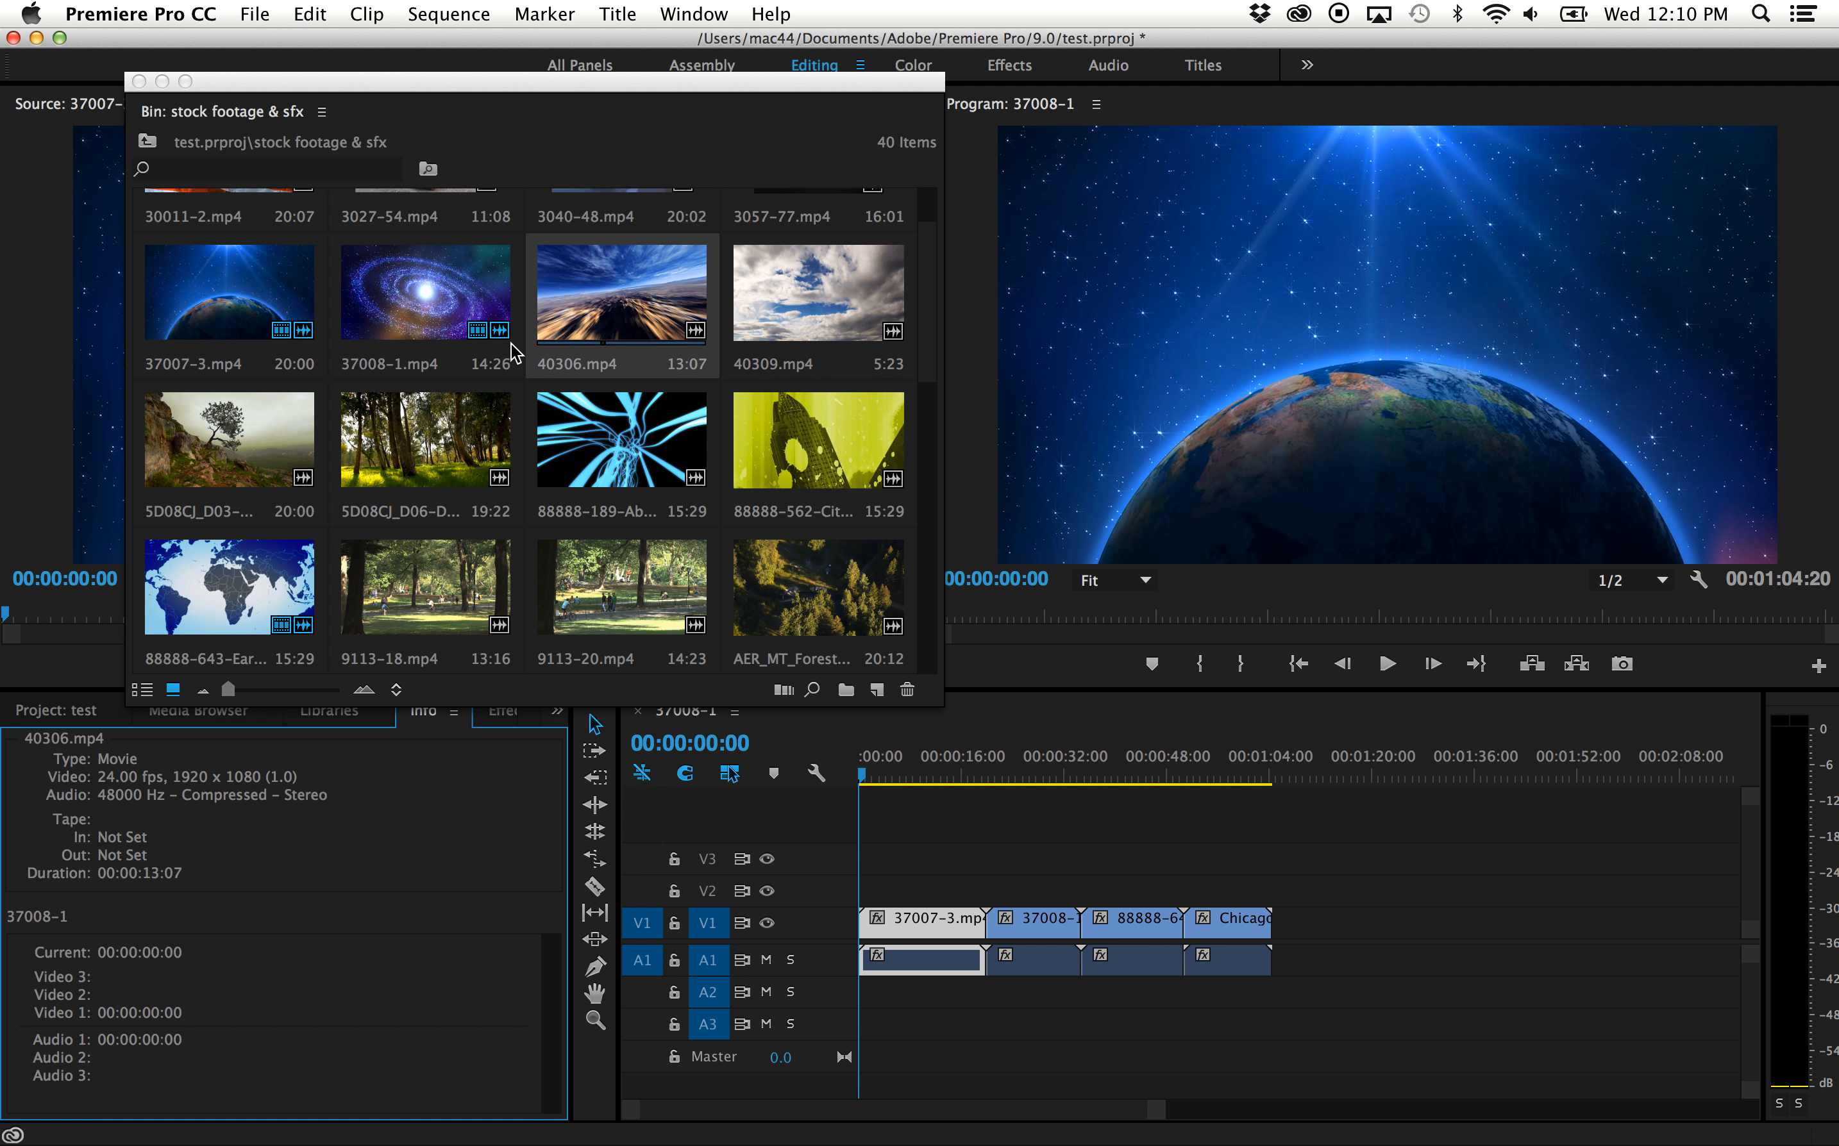
Create a new sequence from the 40306.mp4 clip and scrub a little way into it.
click(584, 290)
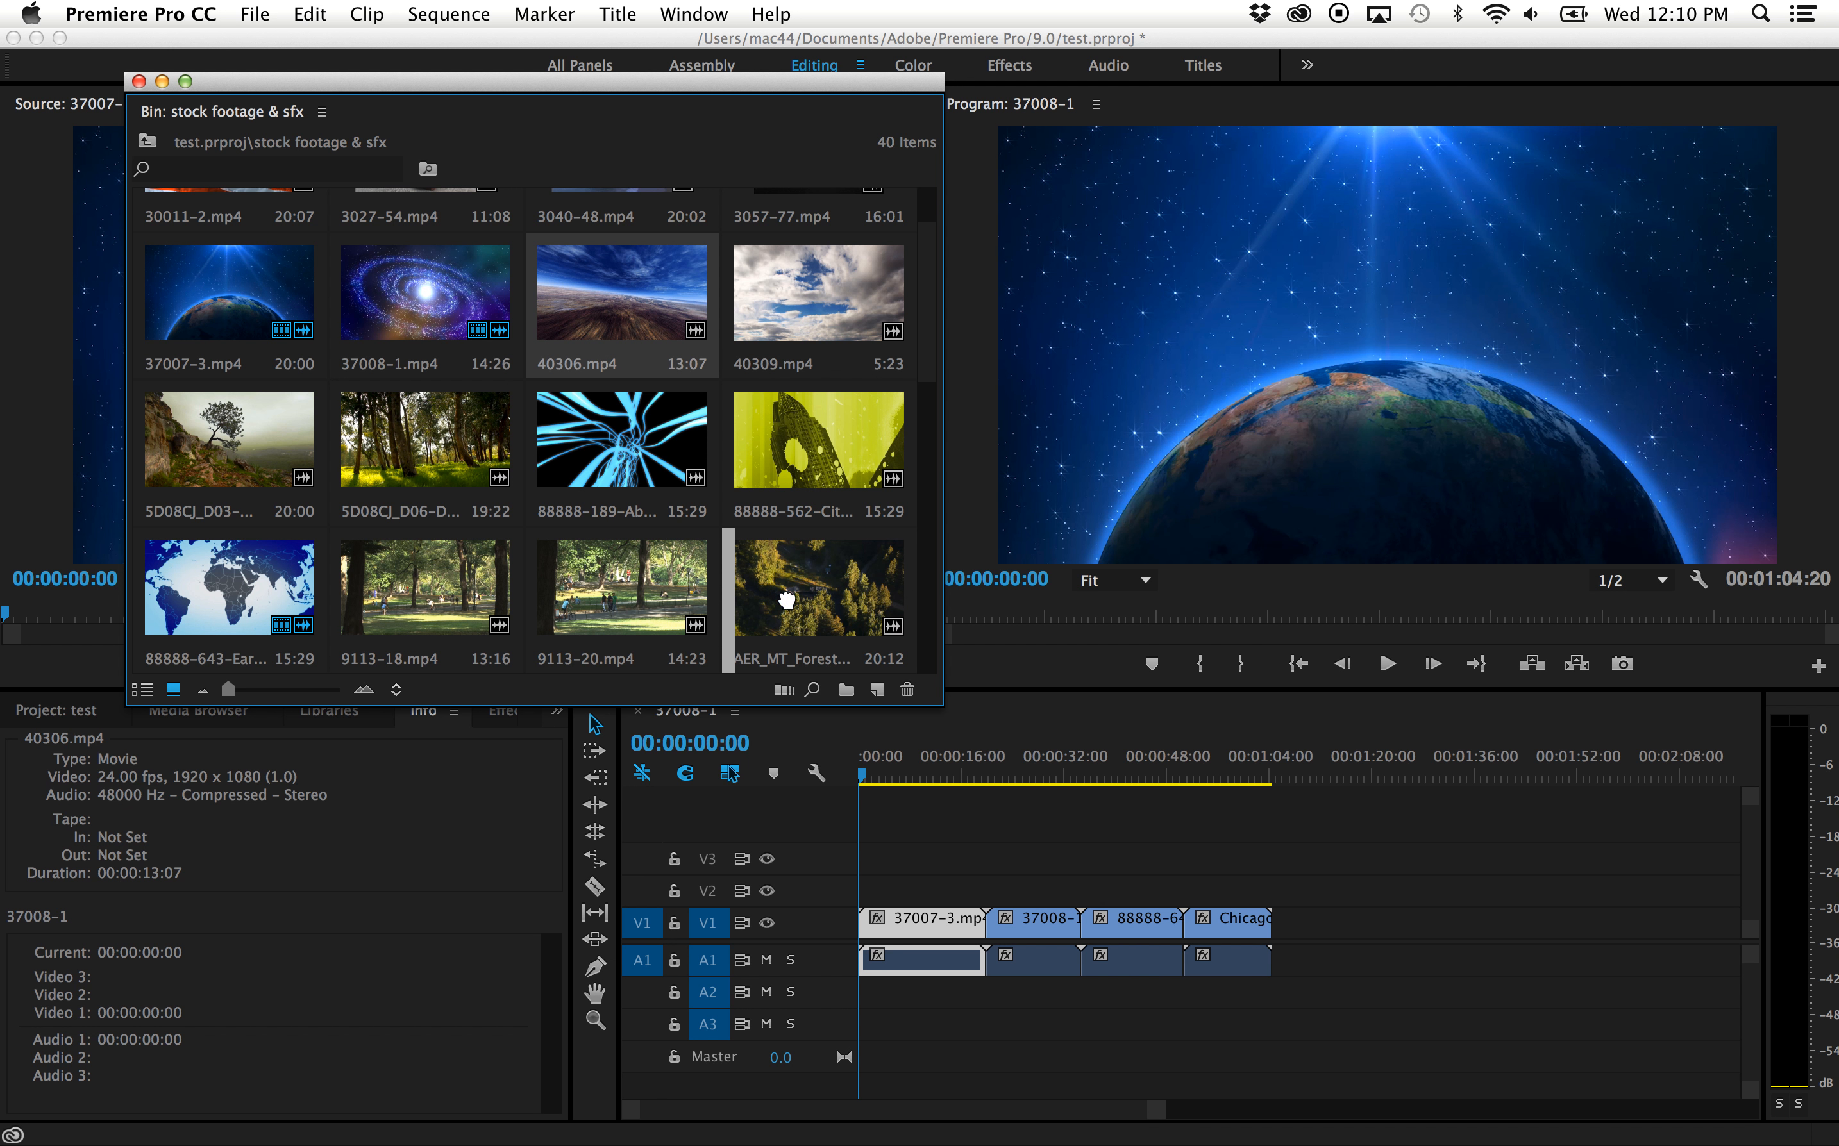
scroll(844, 664, down, 1)
drag(844, 664, 873, 691)
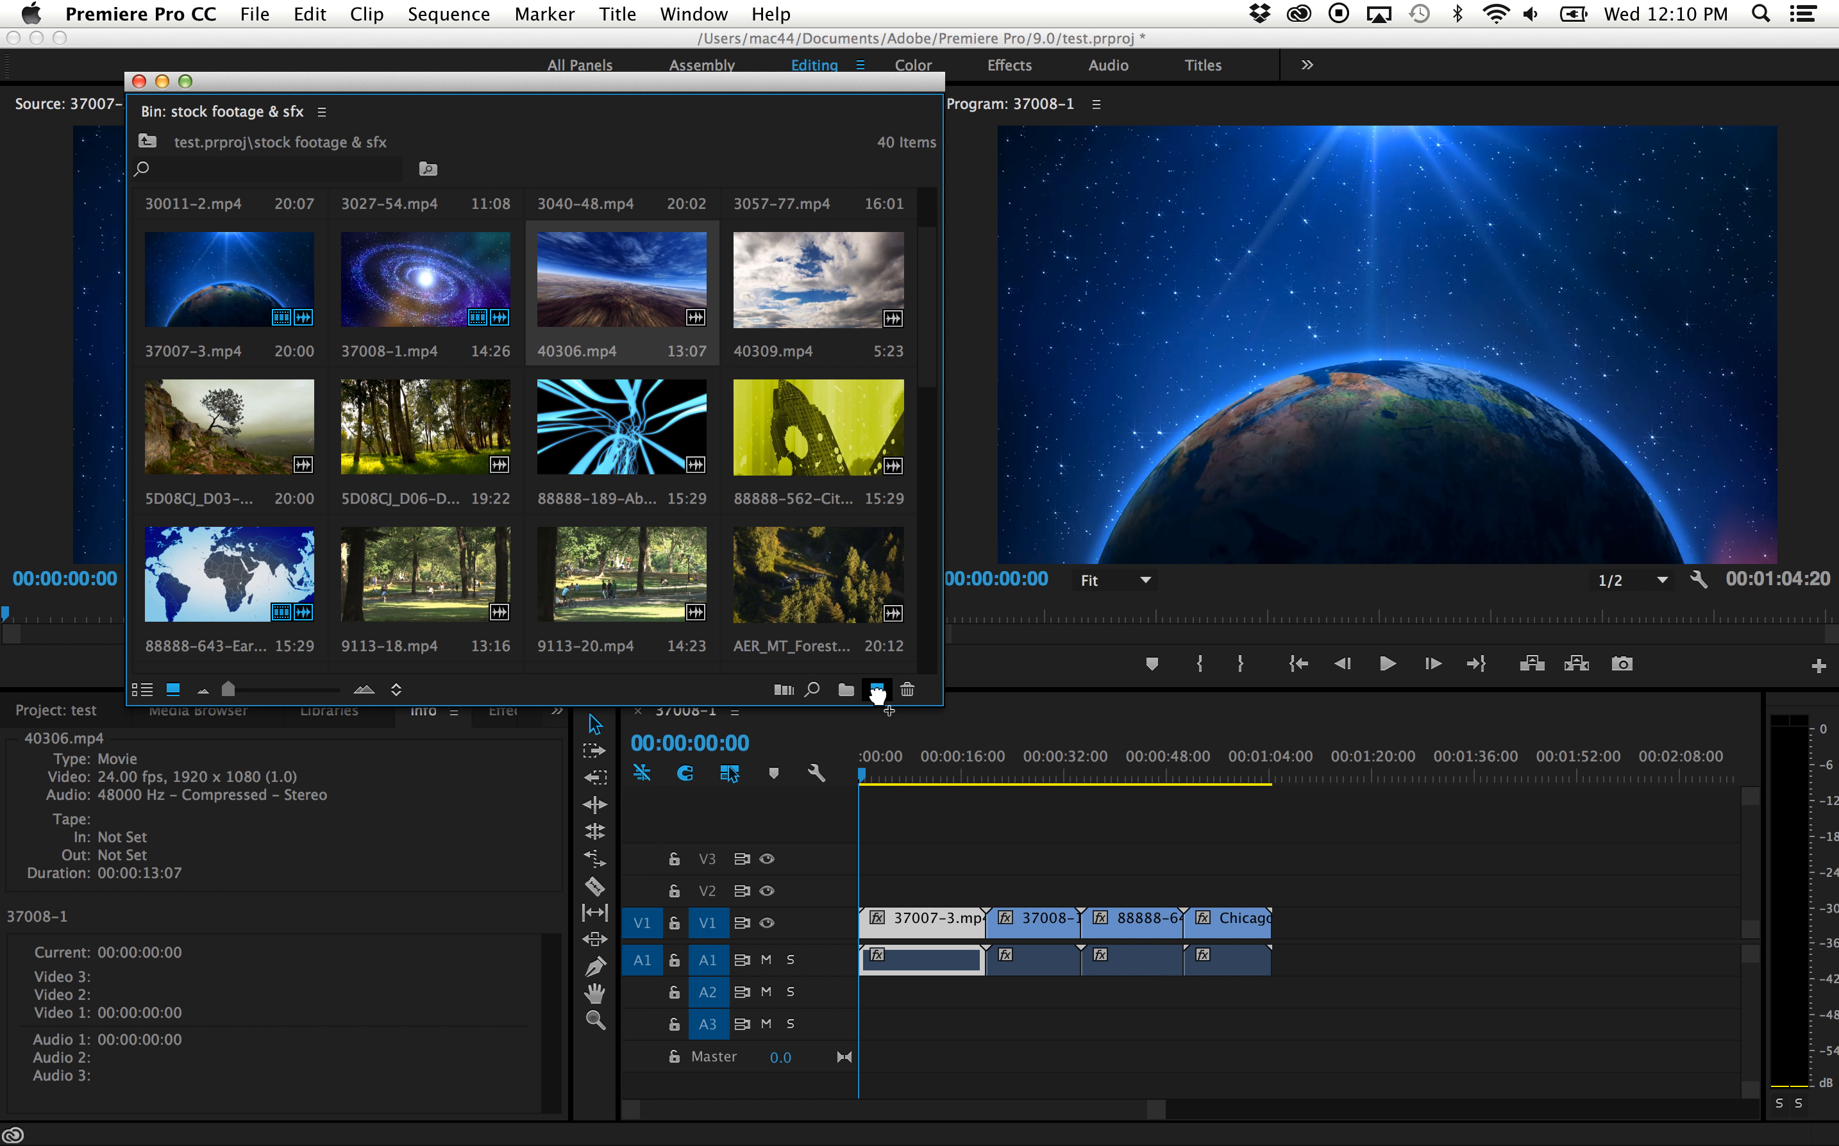
drag(877, 693, 877, 696)
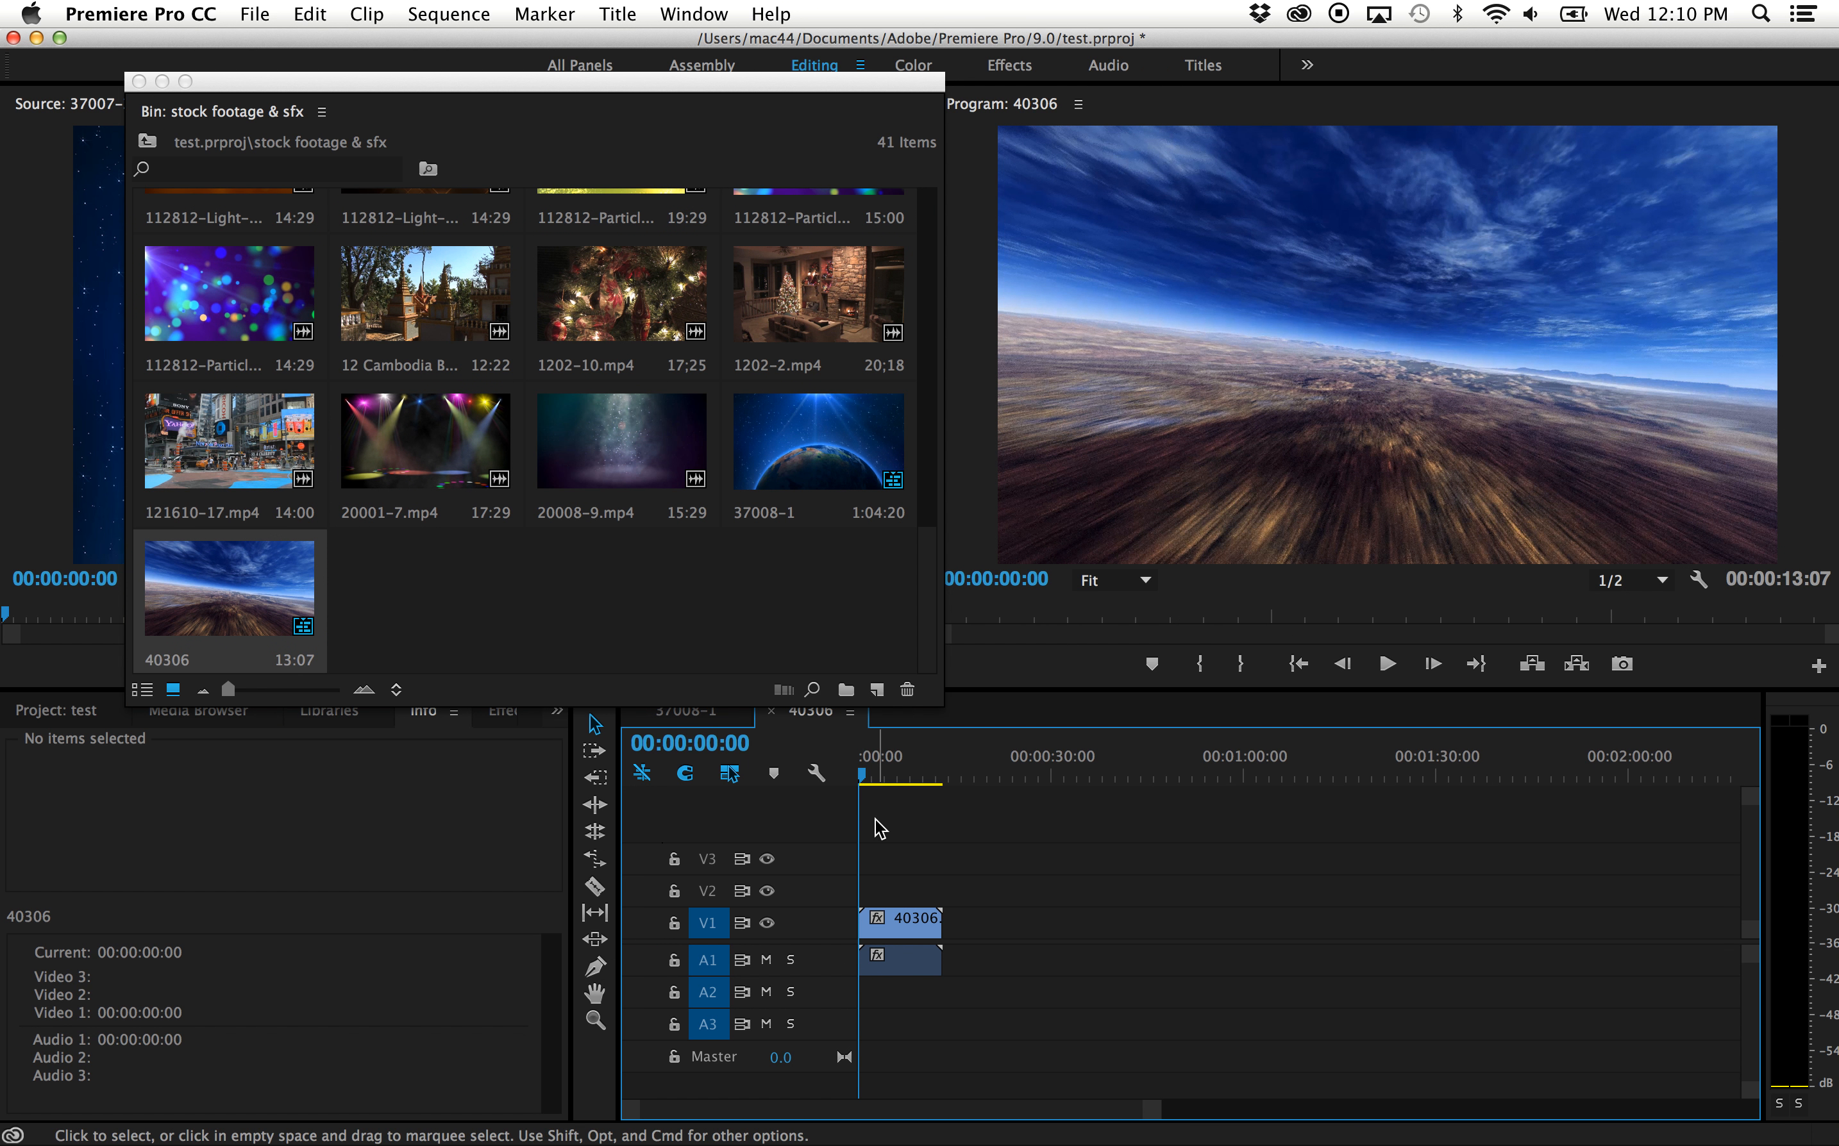
mouse_move(862, 781)
mouse_down()
mouse_move(894, 793)
mouse_move(877, 793)
mouse_up()
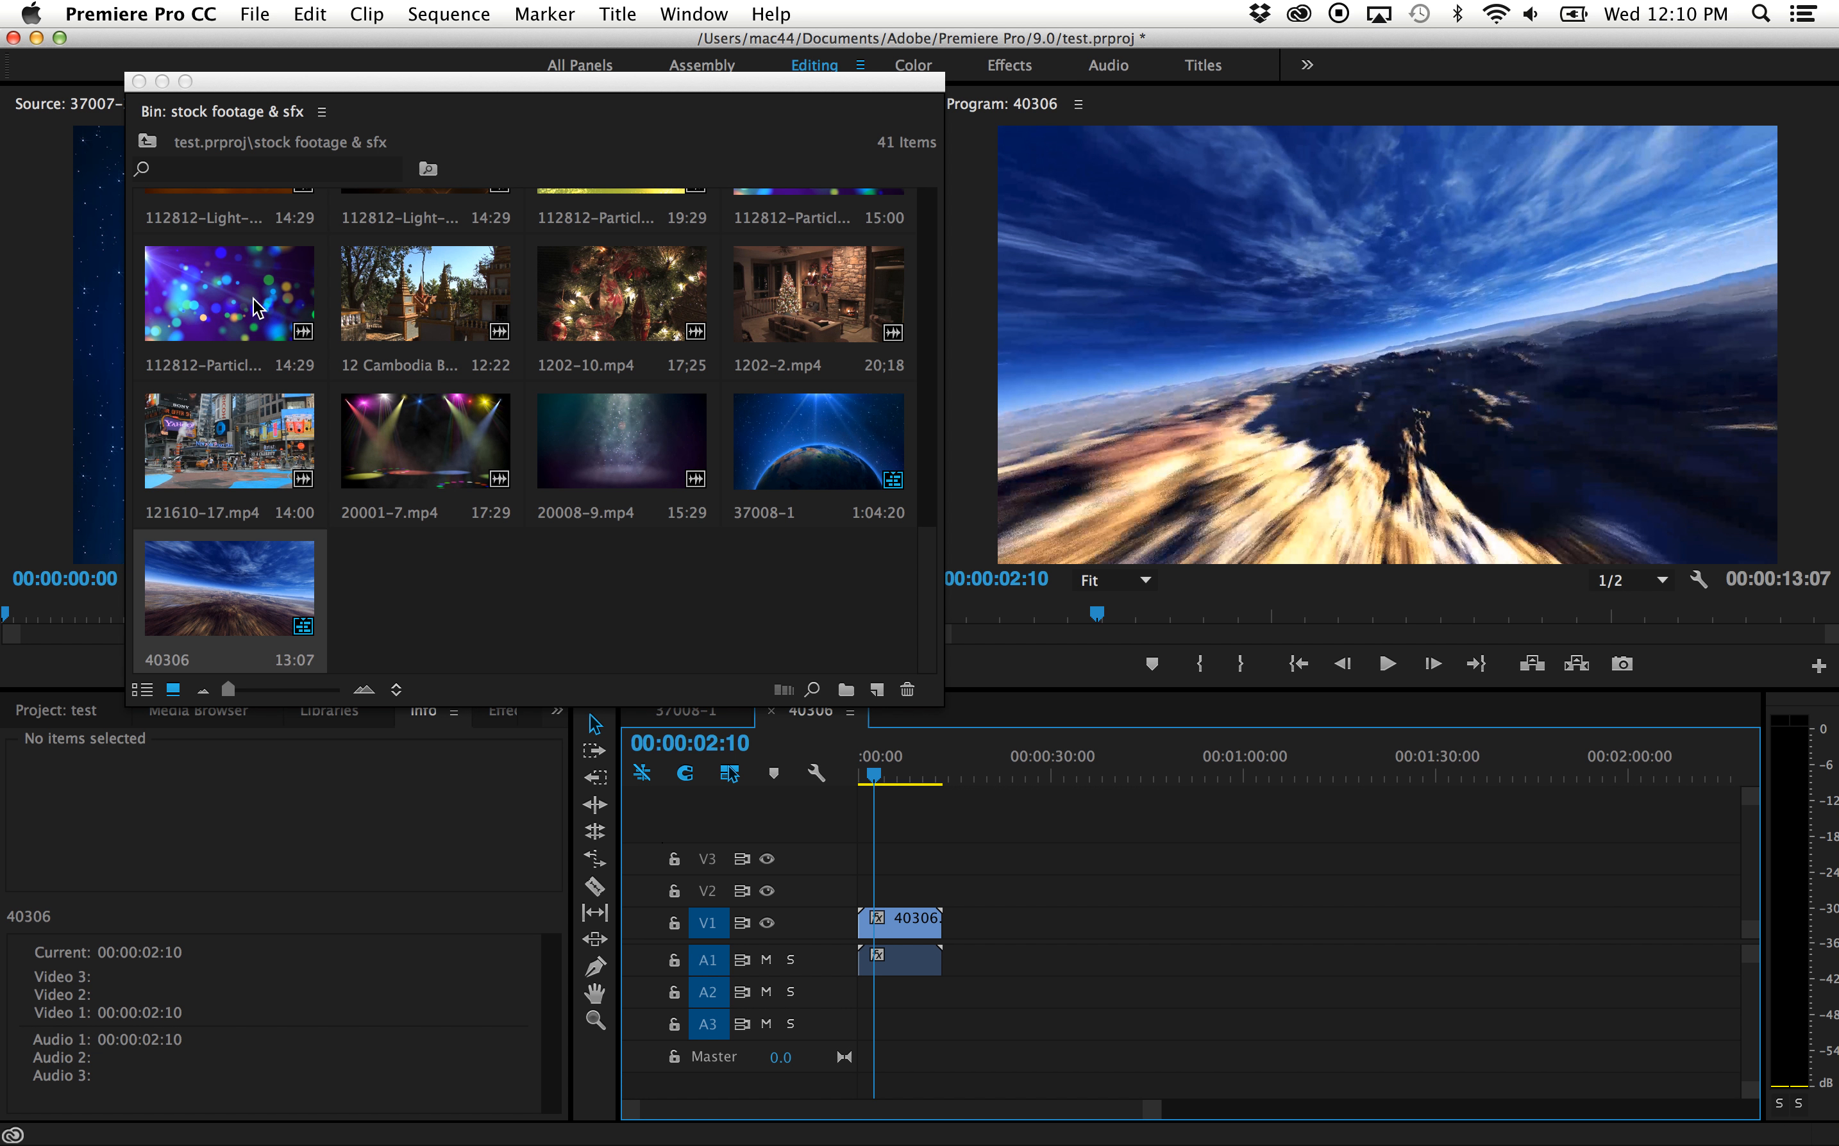
Nest sequence 37008-1 directly after the 40306 clip on V1 and return the playhead to the start.
scroll(355, 302, down, 1)
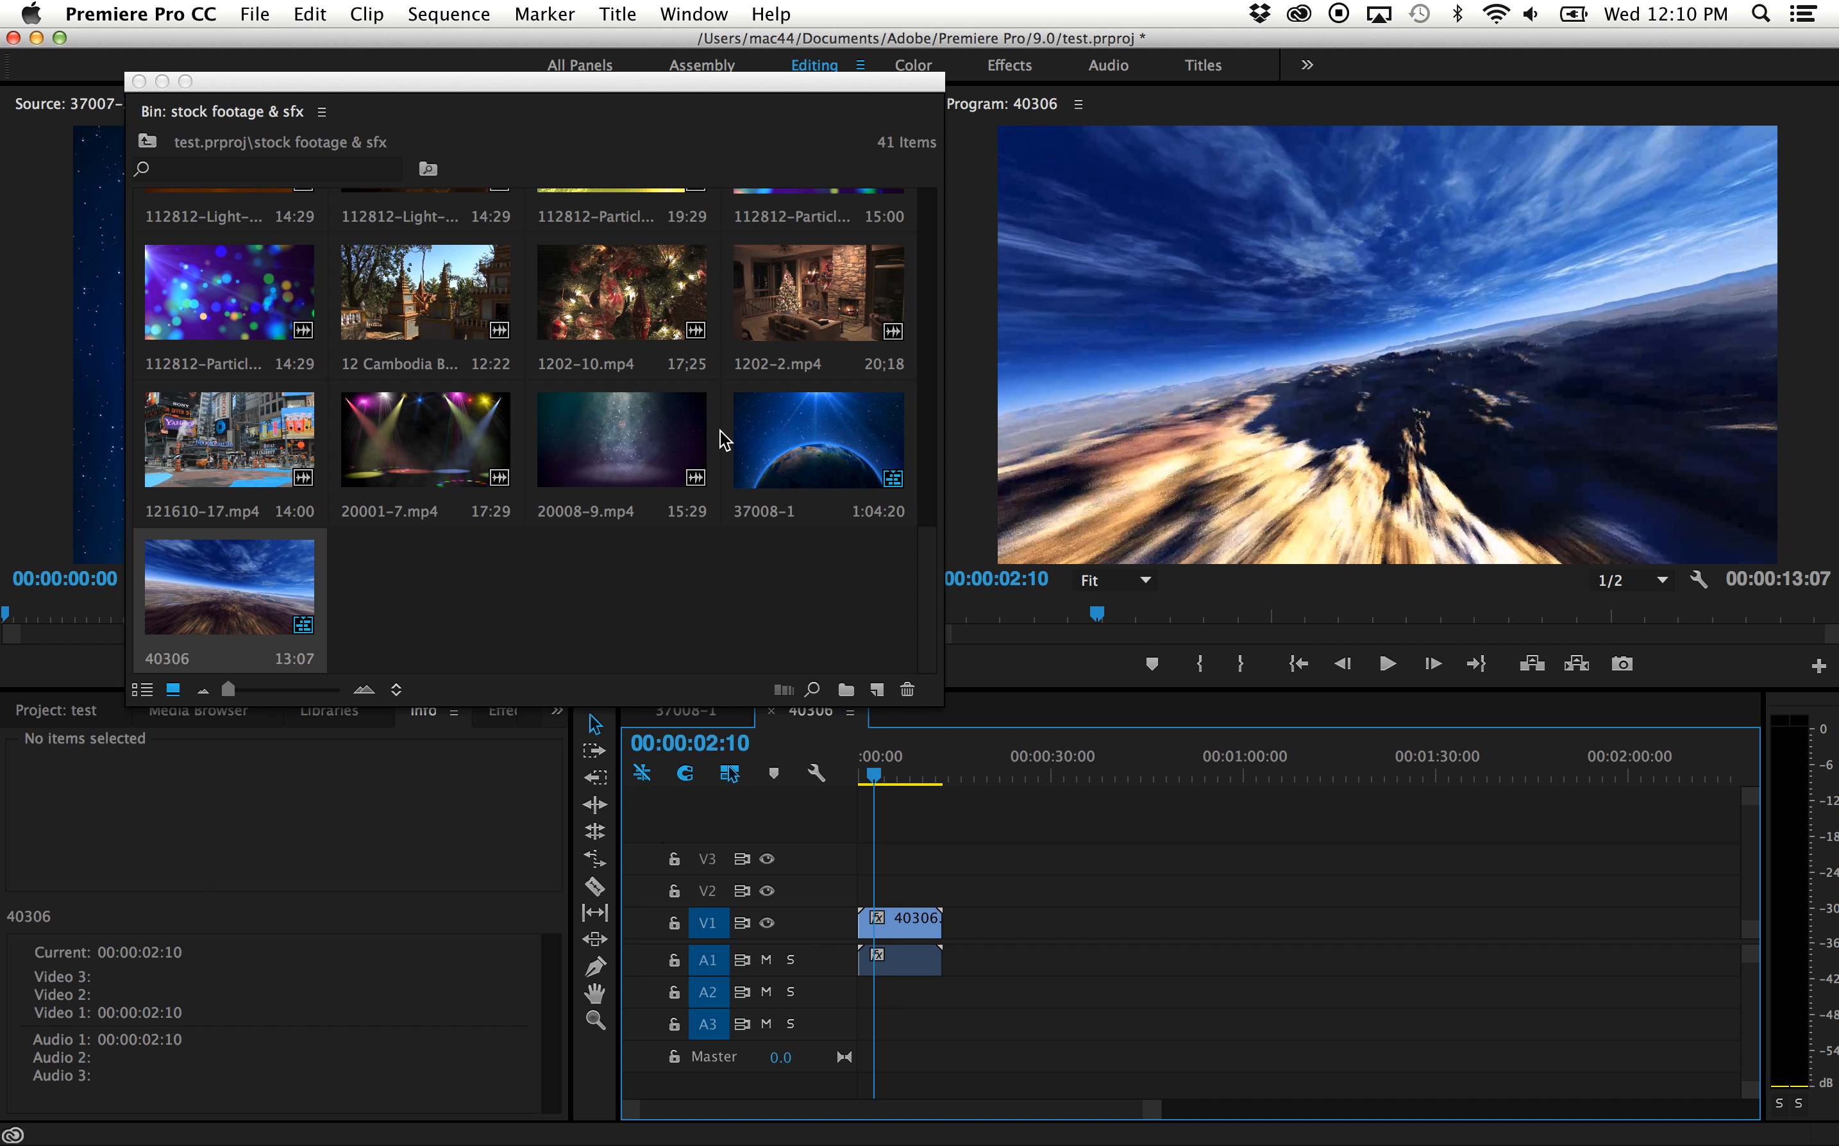
click(758, 440)
drag(757, 439, 949, 931)
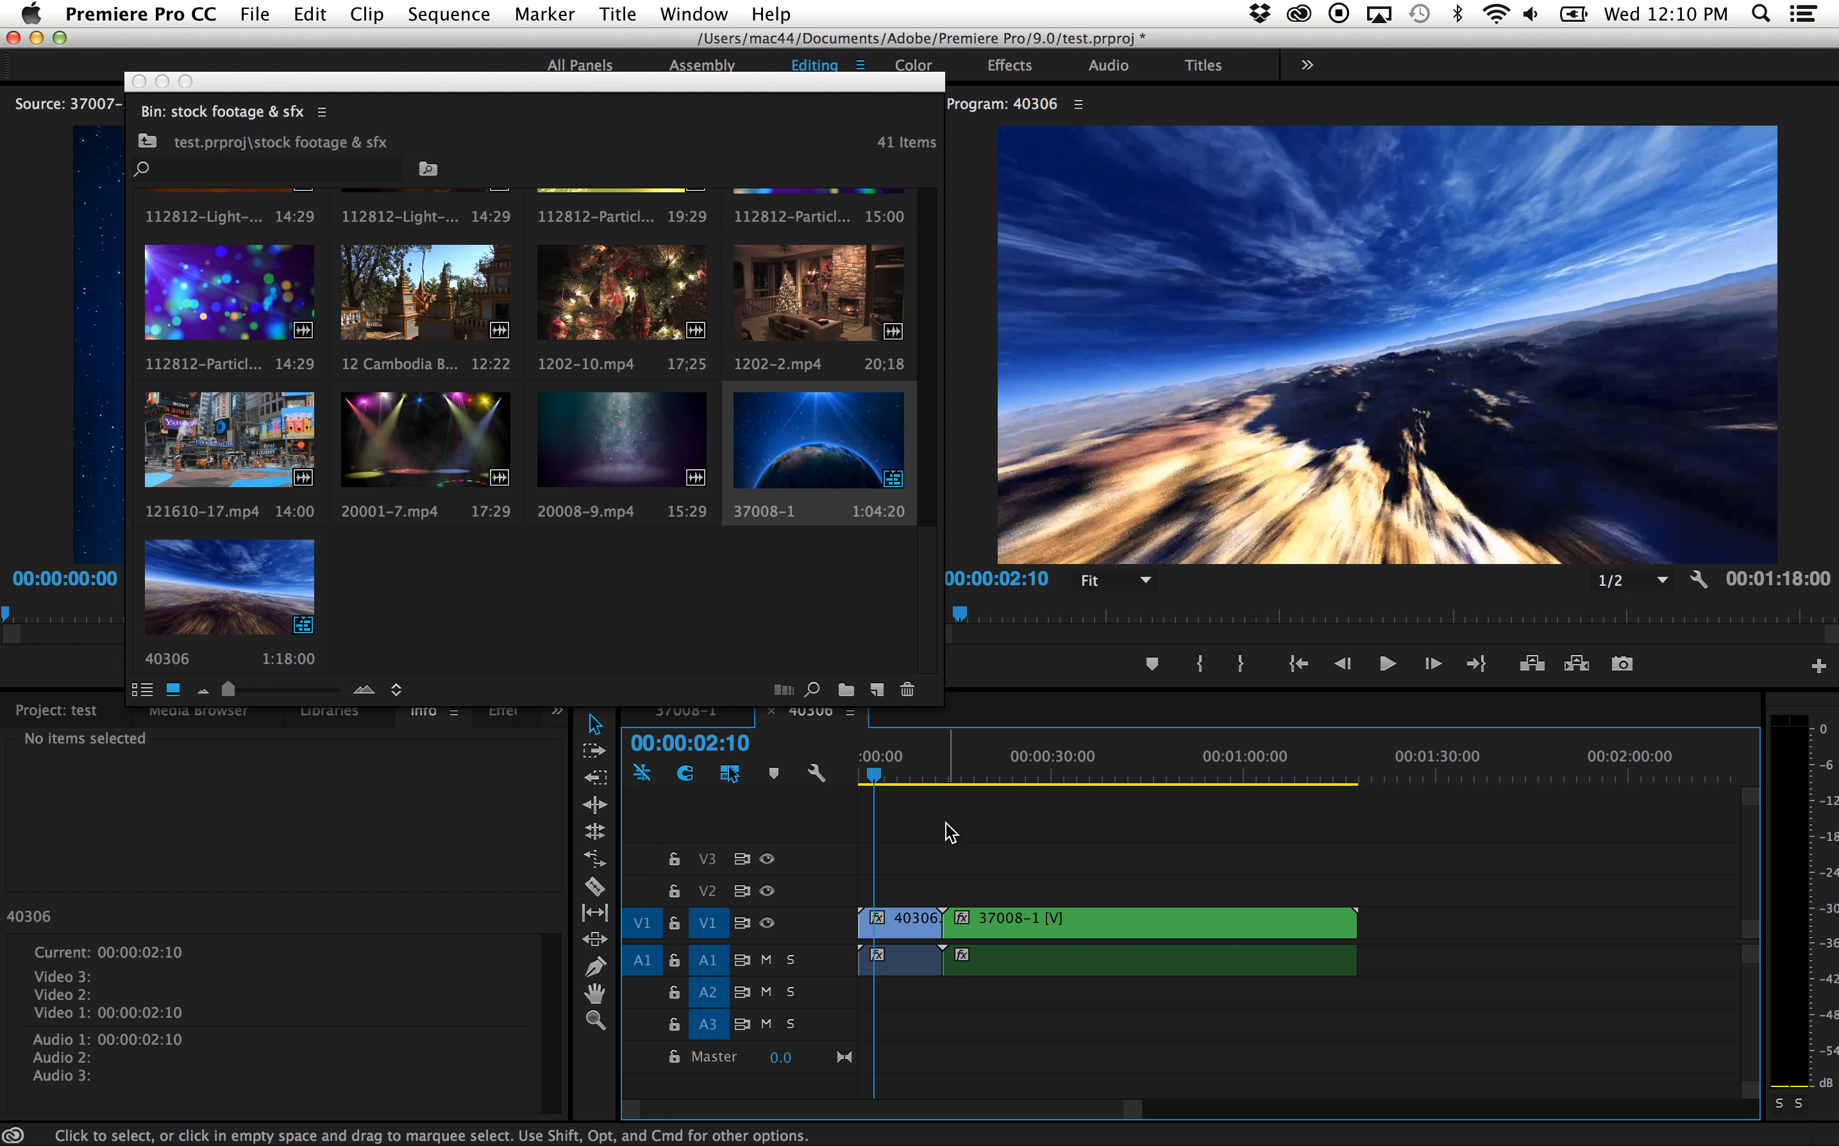
click(945, 773)
drag(961, 768, 854, 789)
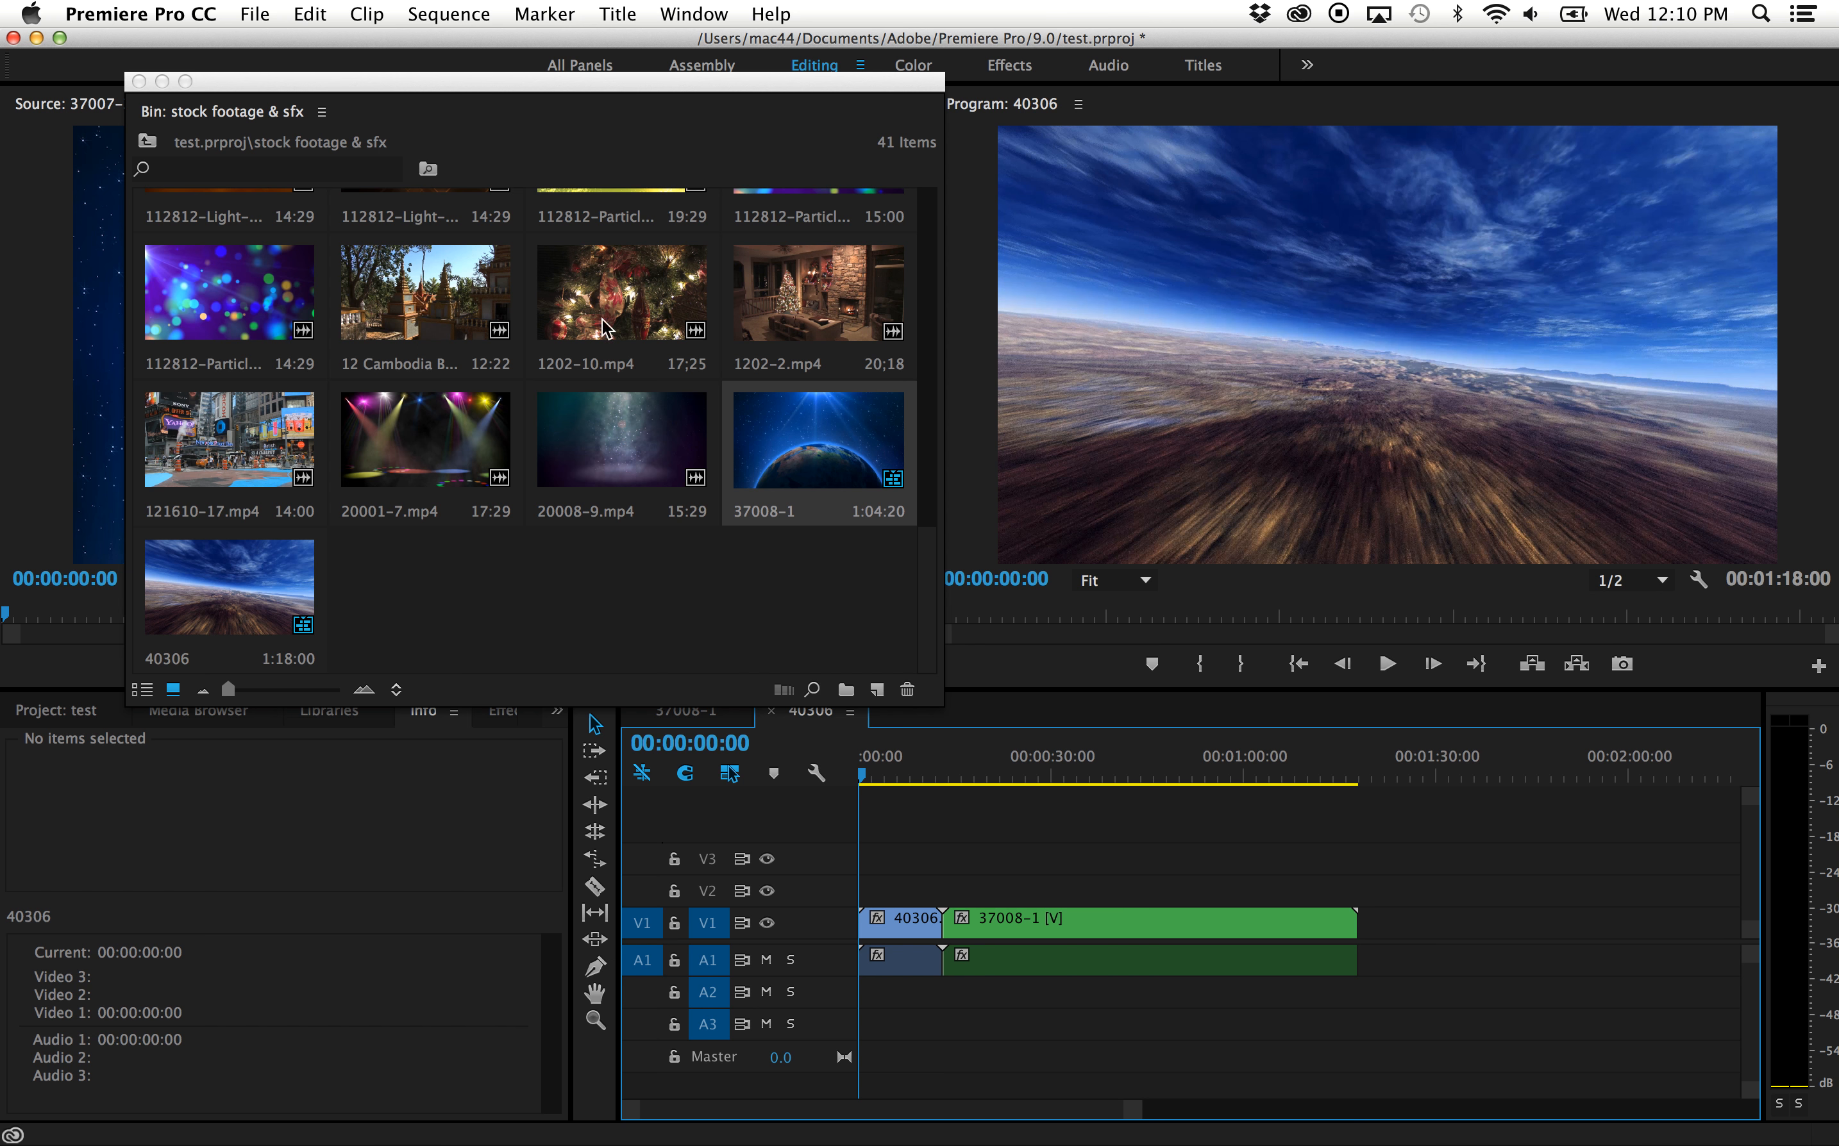
Open the media export settings for sequence 40306 and match the basic video settings to the source.
click(258, 13)
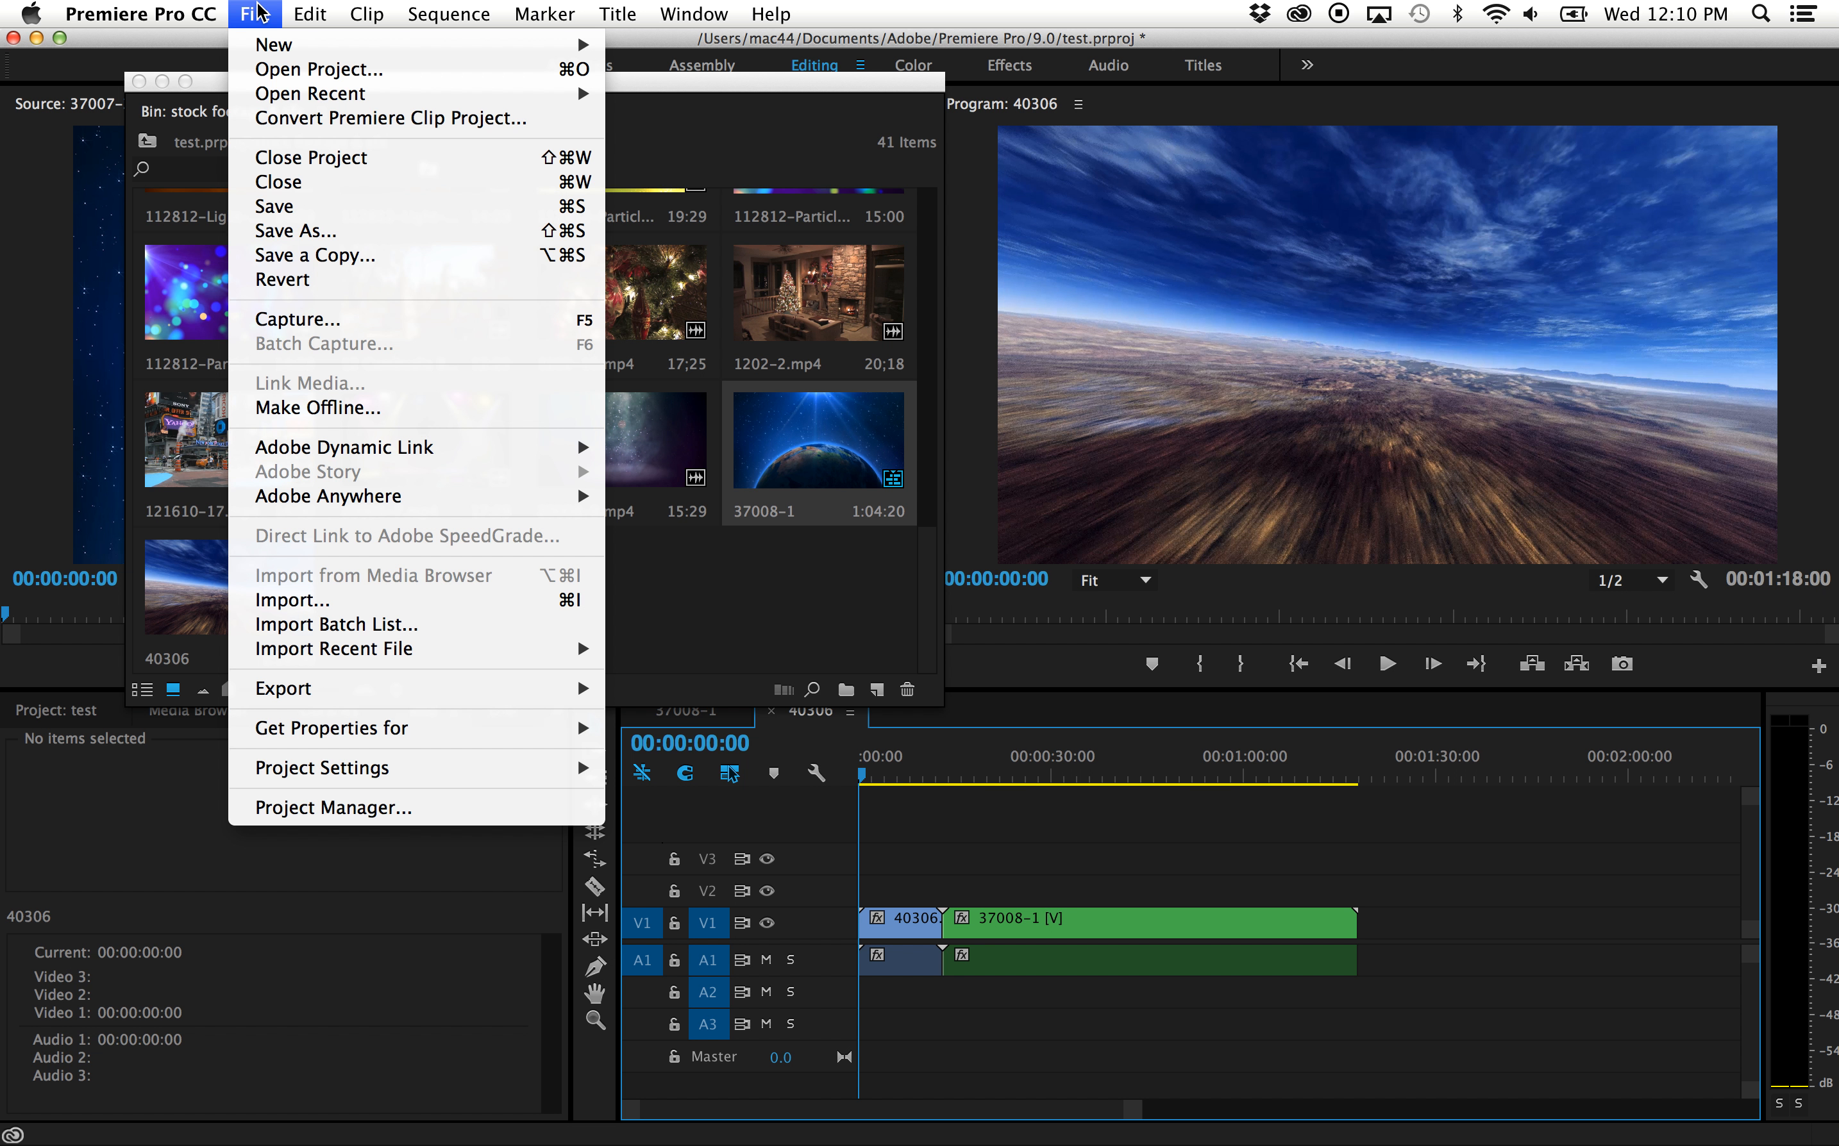
mouse_move(294, 690)
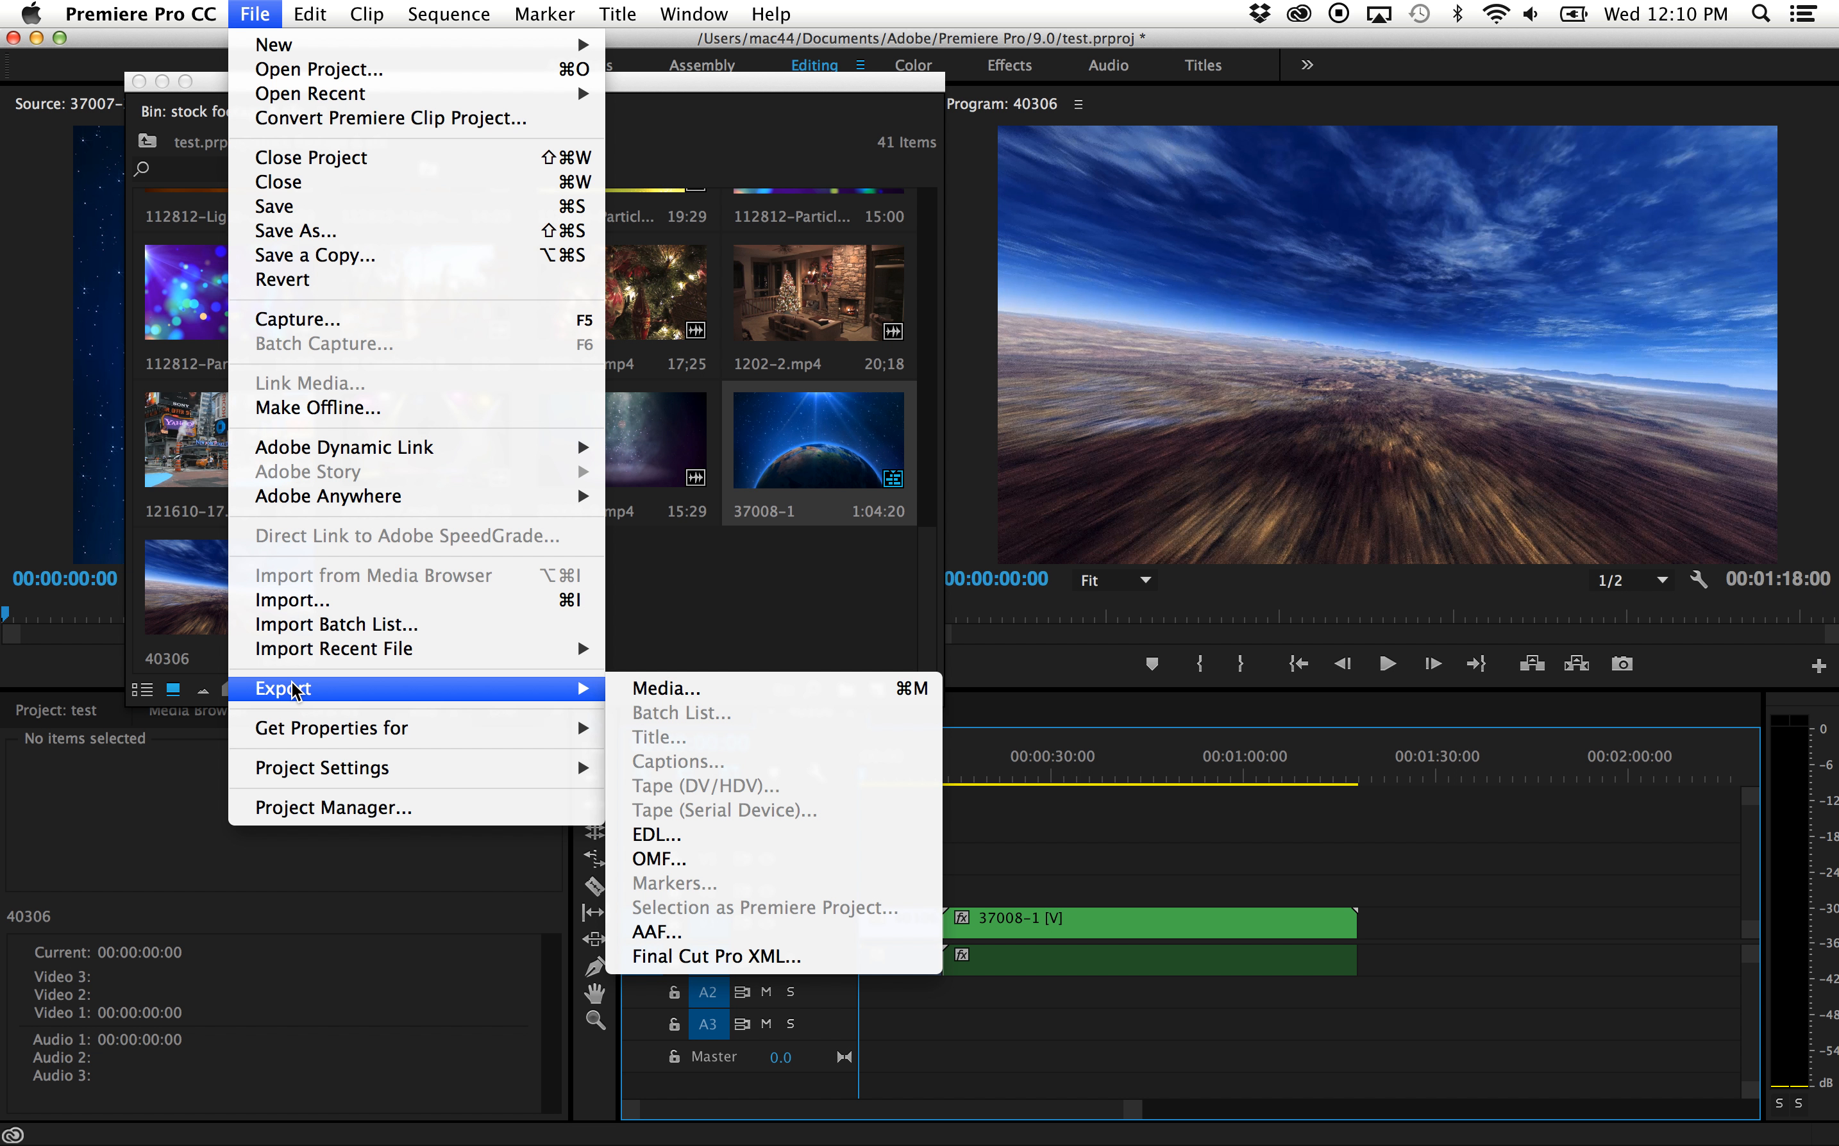
click(655, 697)
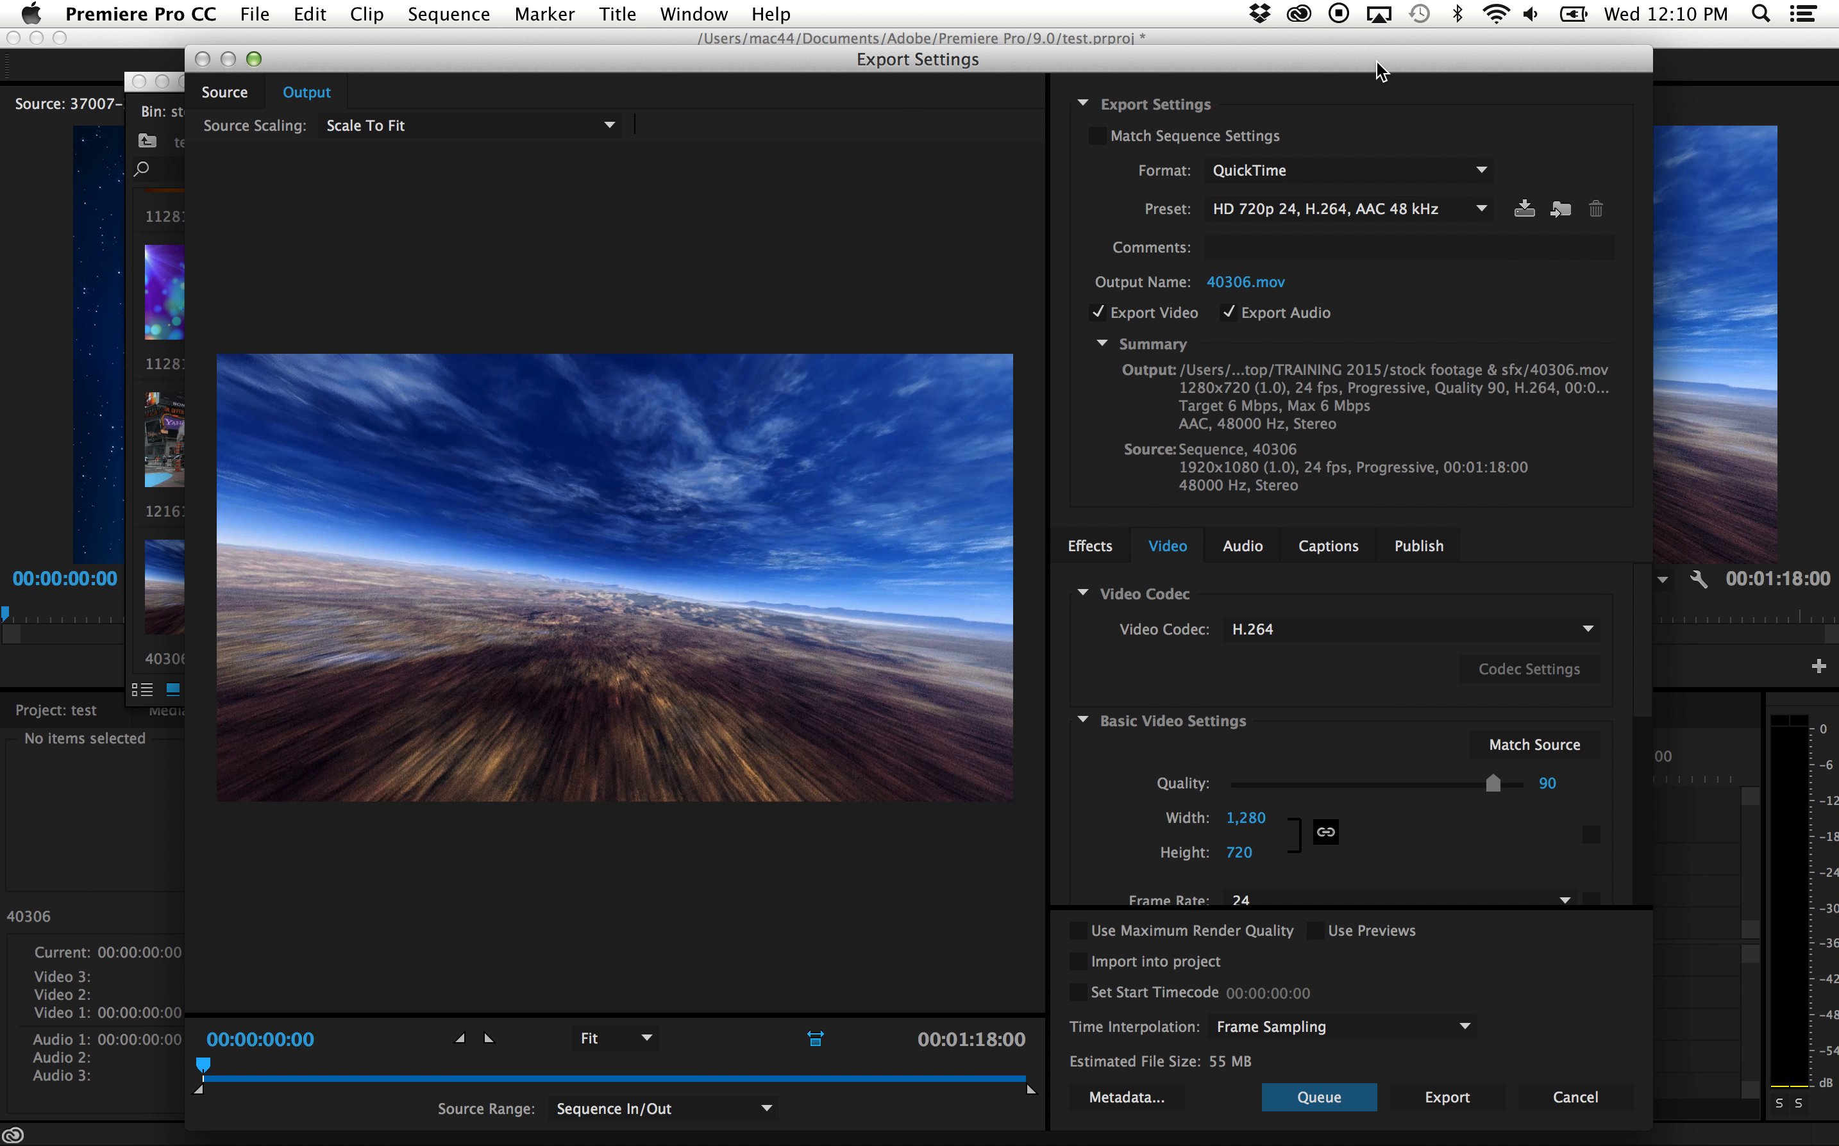
drag(1377, 69, 1355, 43)
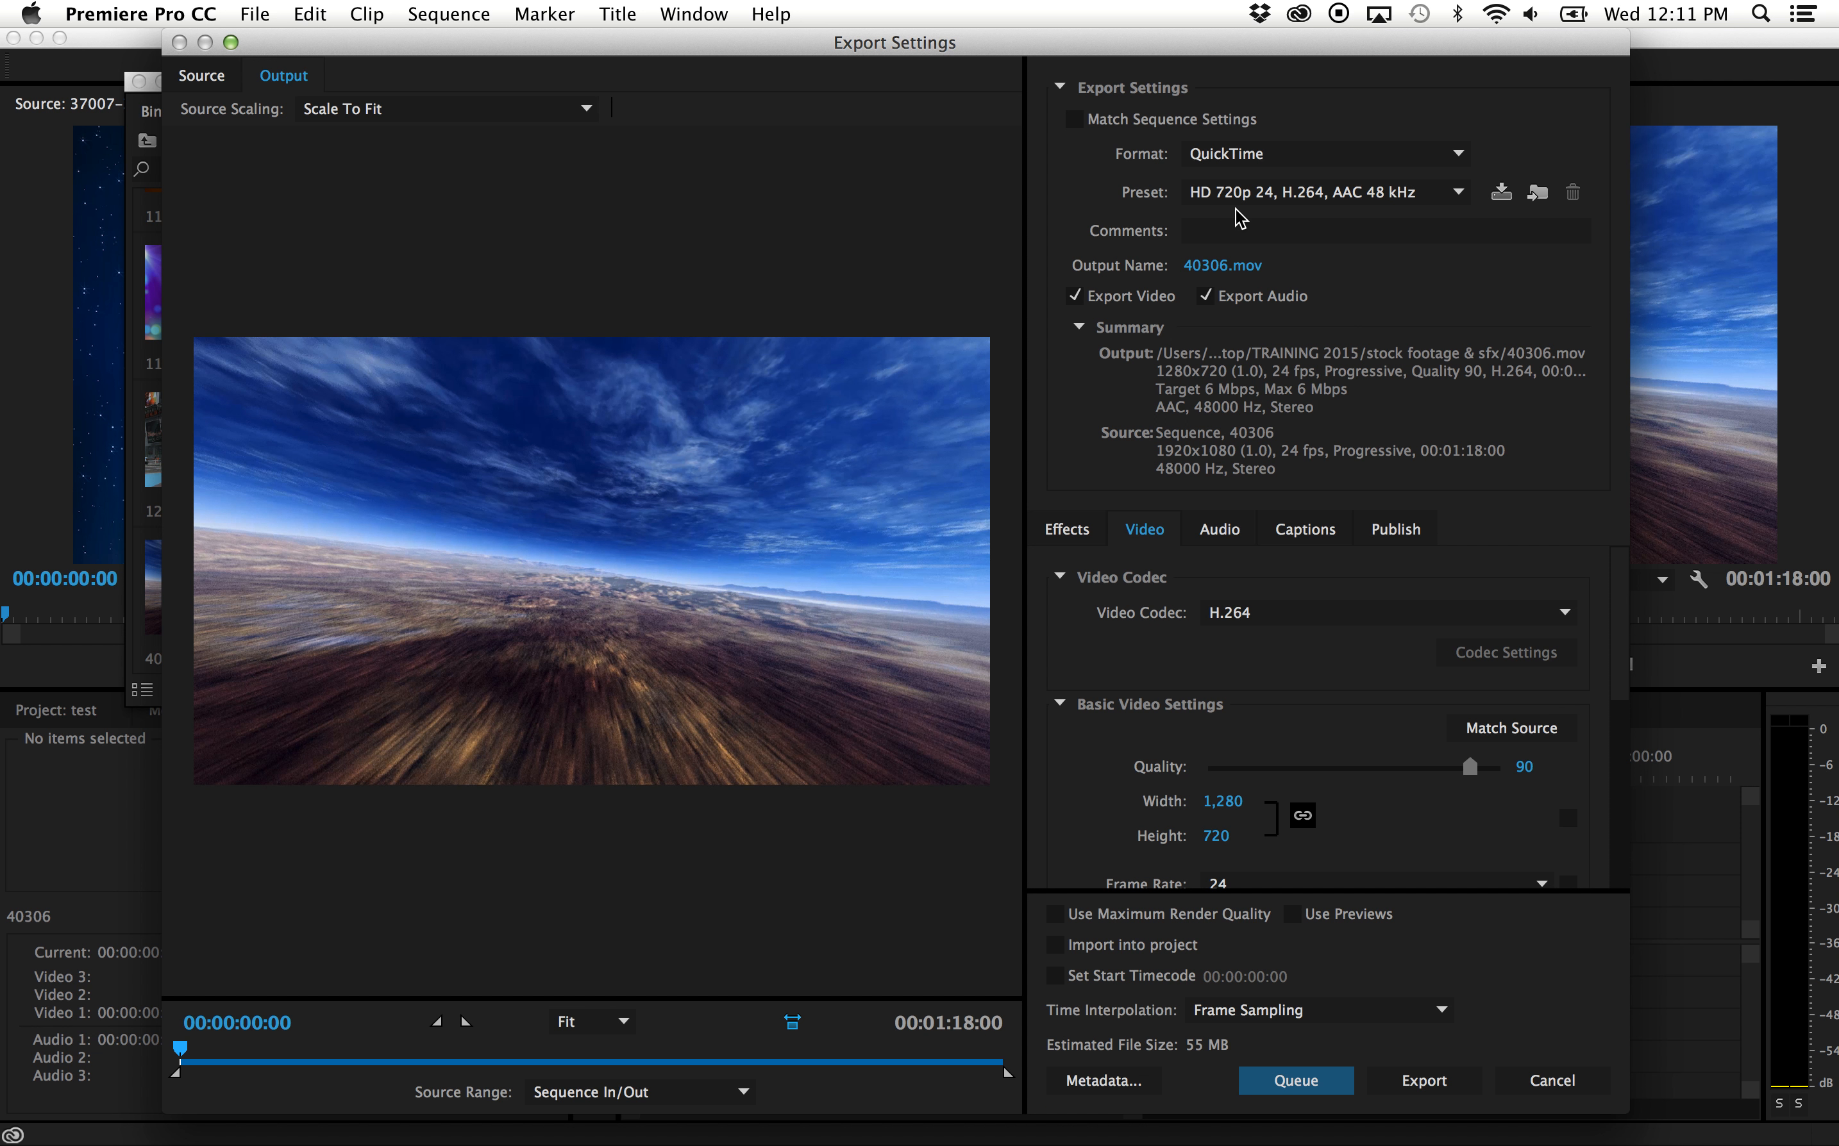
click(1456, 195)
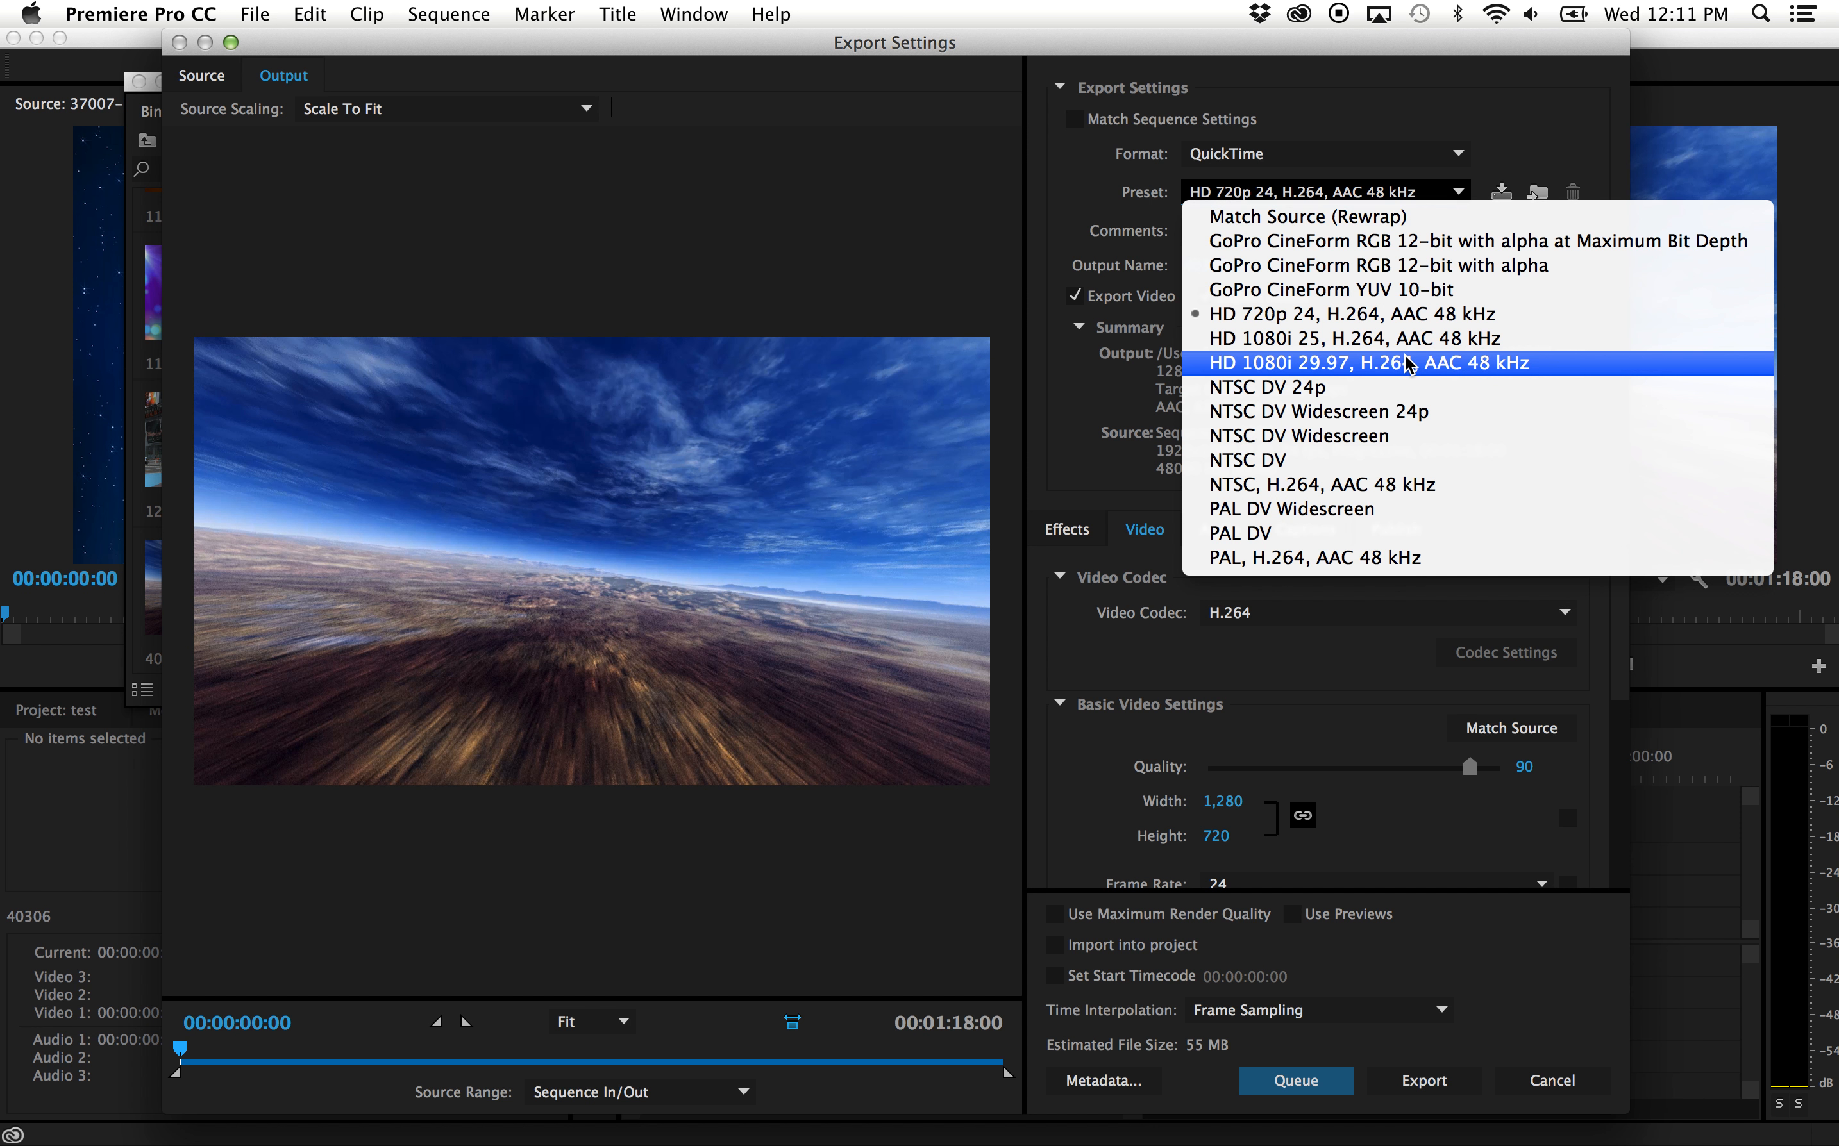
click(1388, 106)
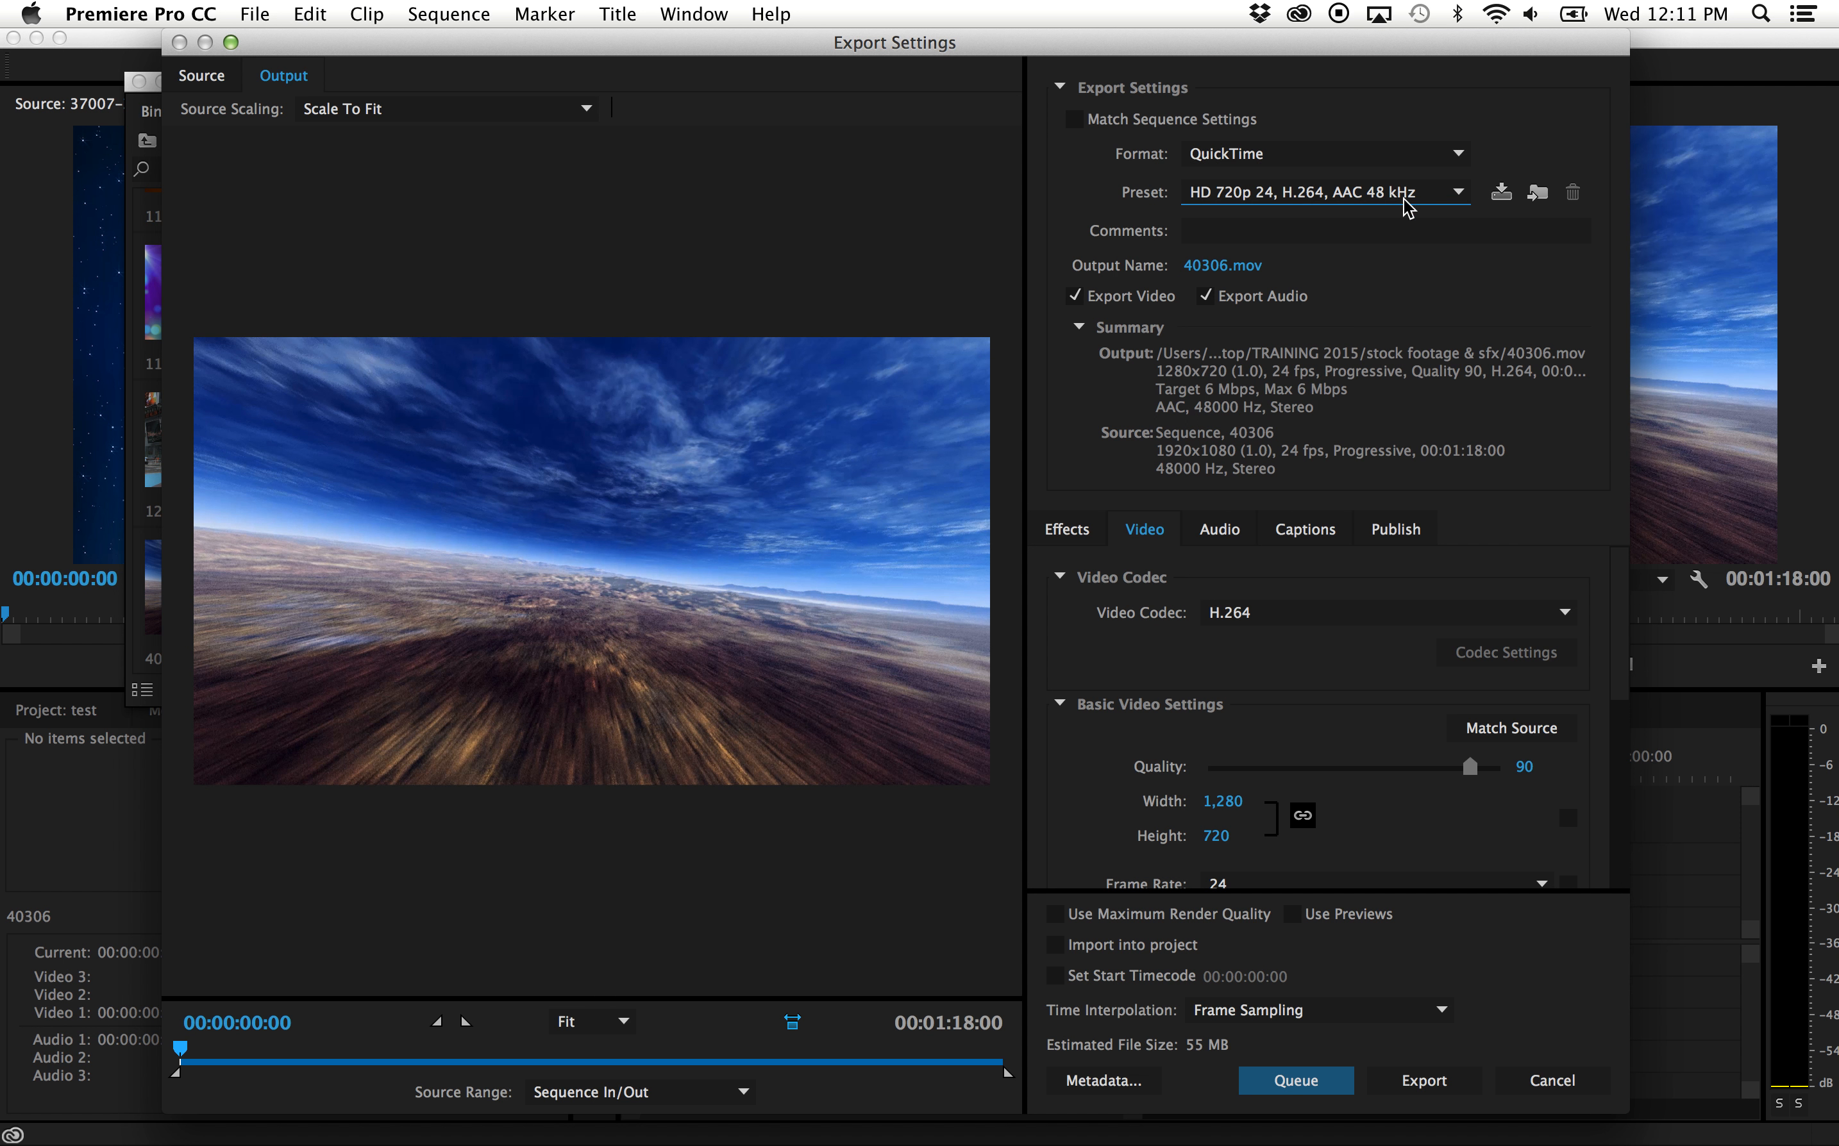
click(1512, 730)
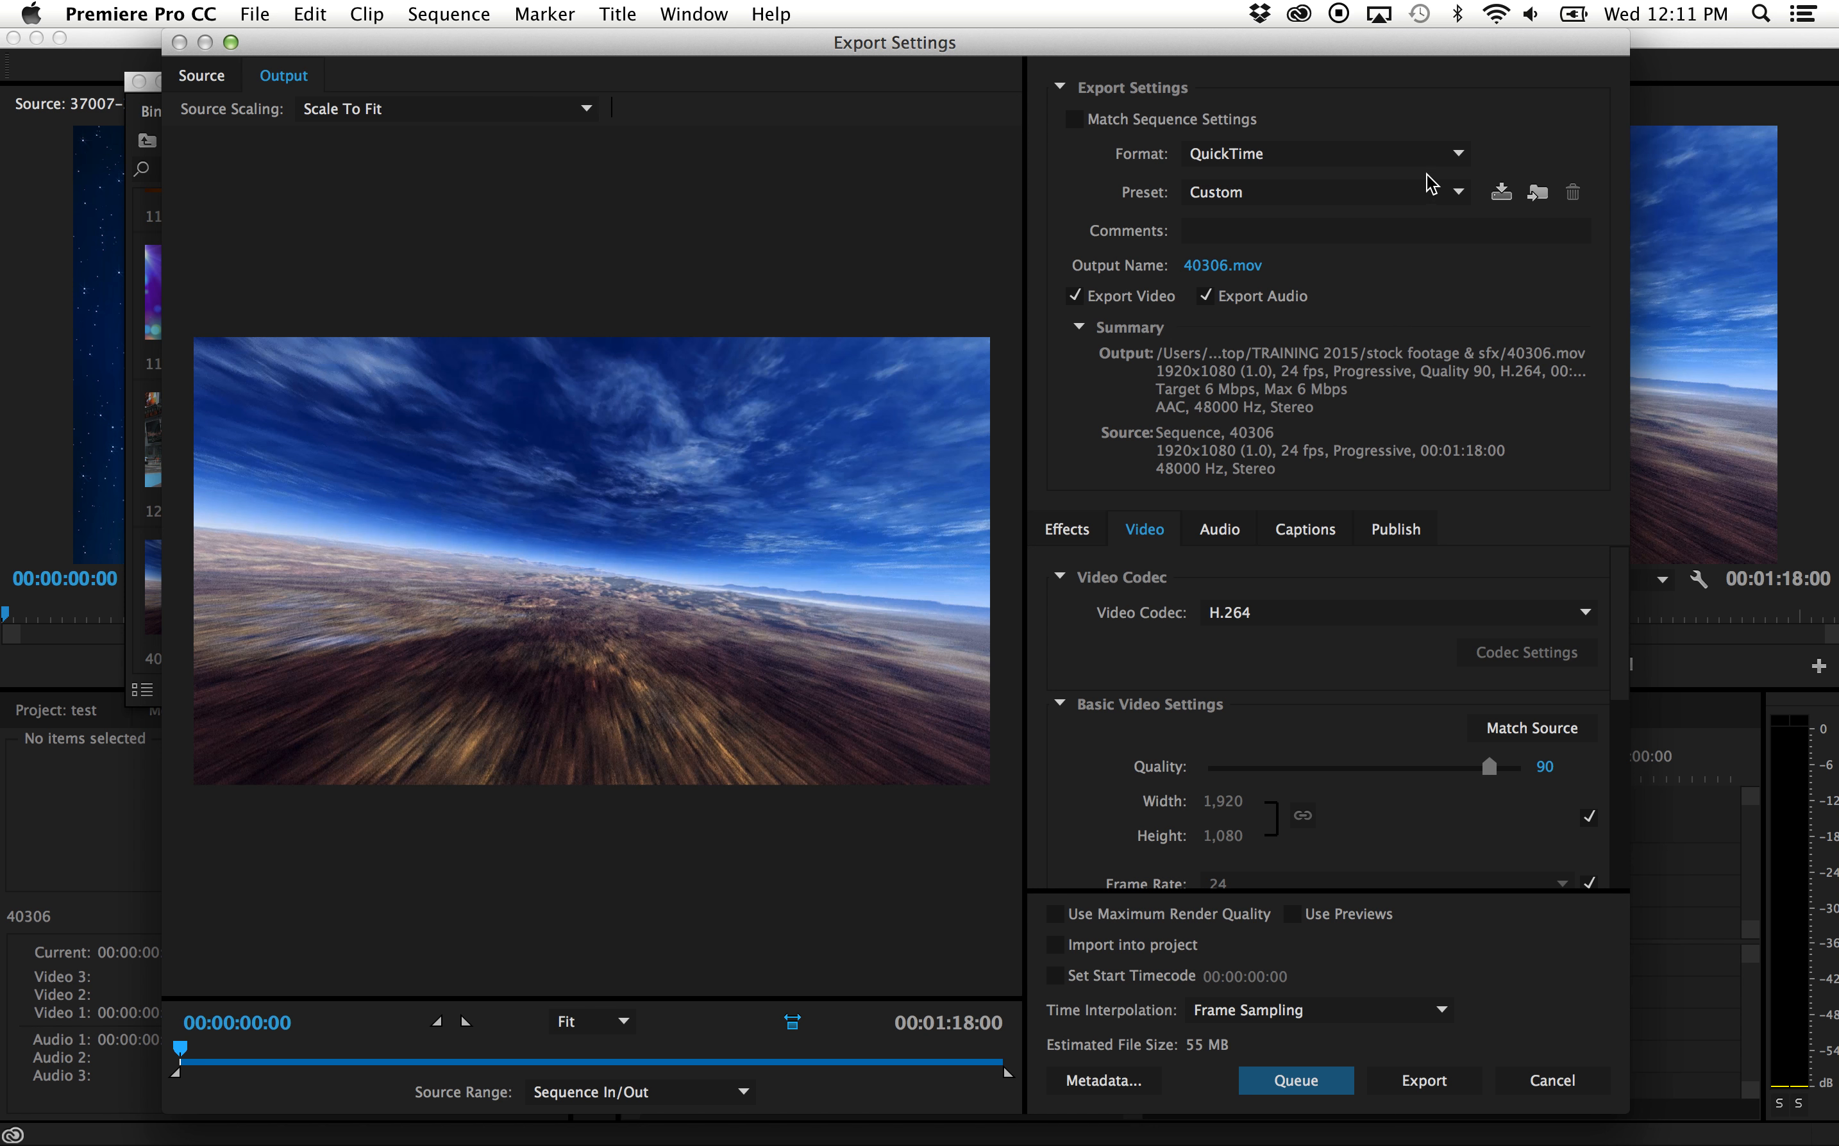
Export the sequence as 40306.mov in QuickTime format with Use Maximum Render Quality enabled.
click(1458, 153)
click(1458, 154)
click(1458, 154)
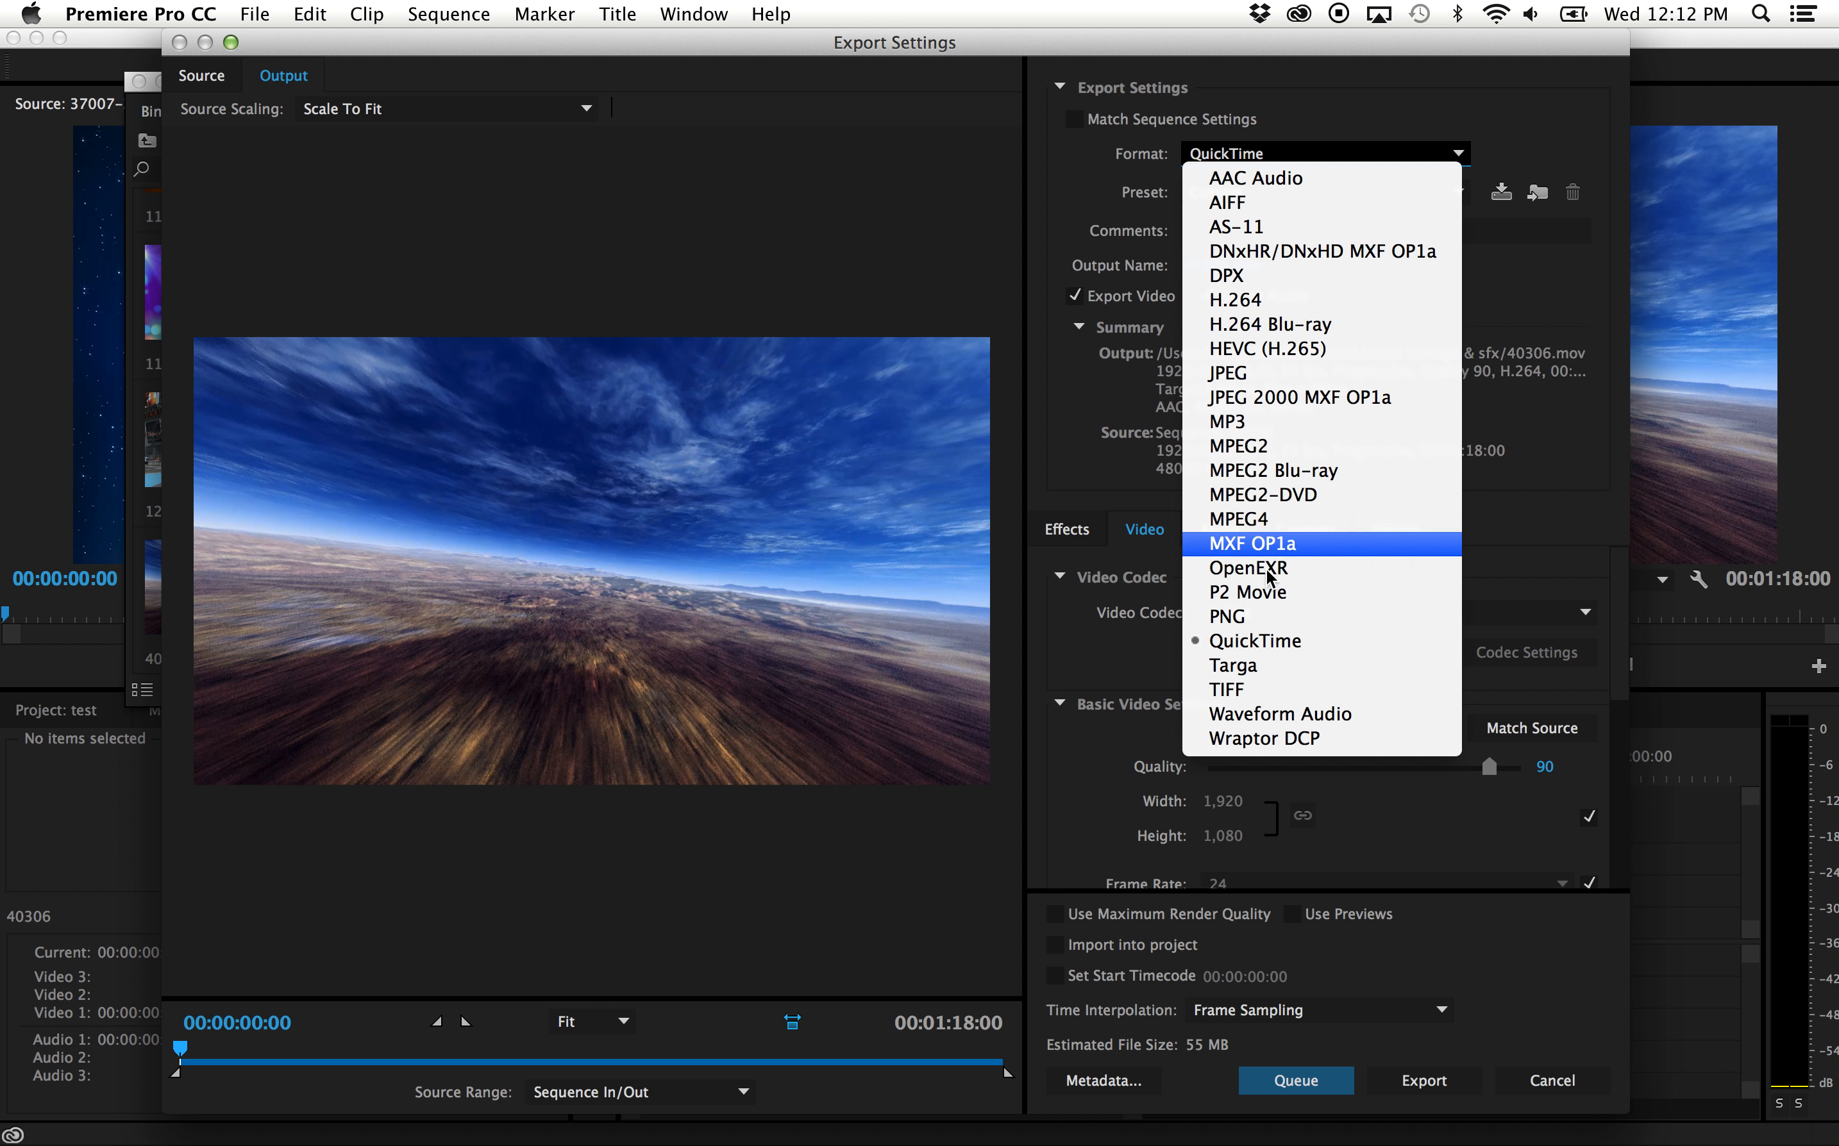
click(1261, 641)
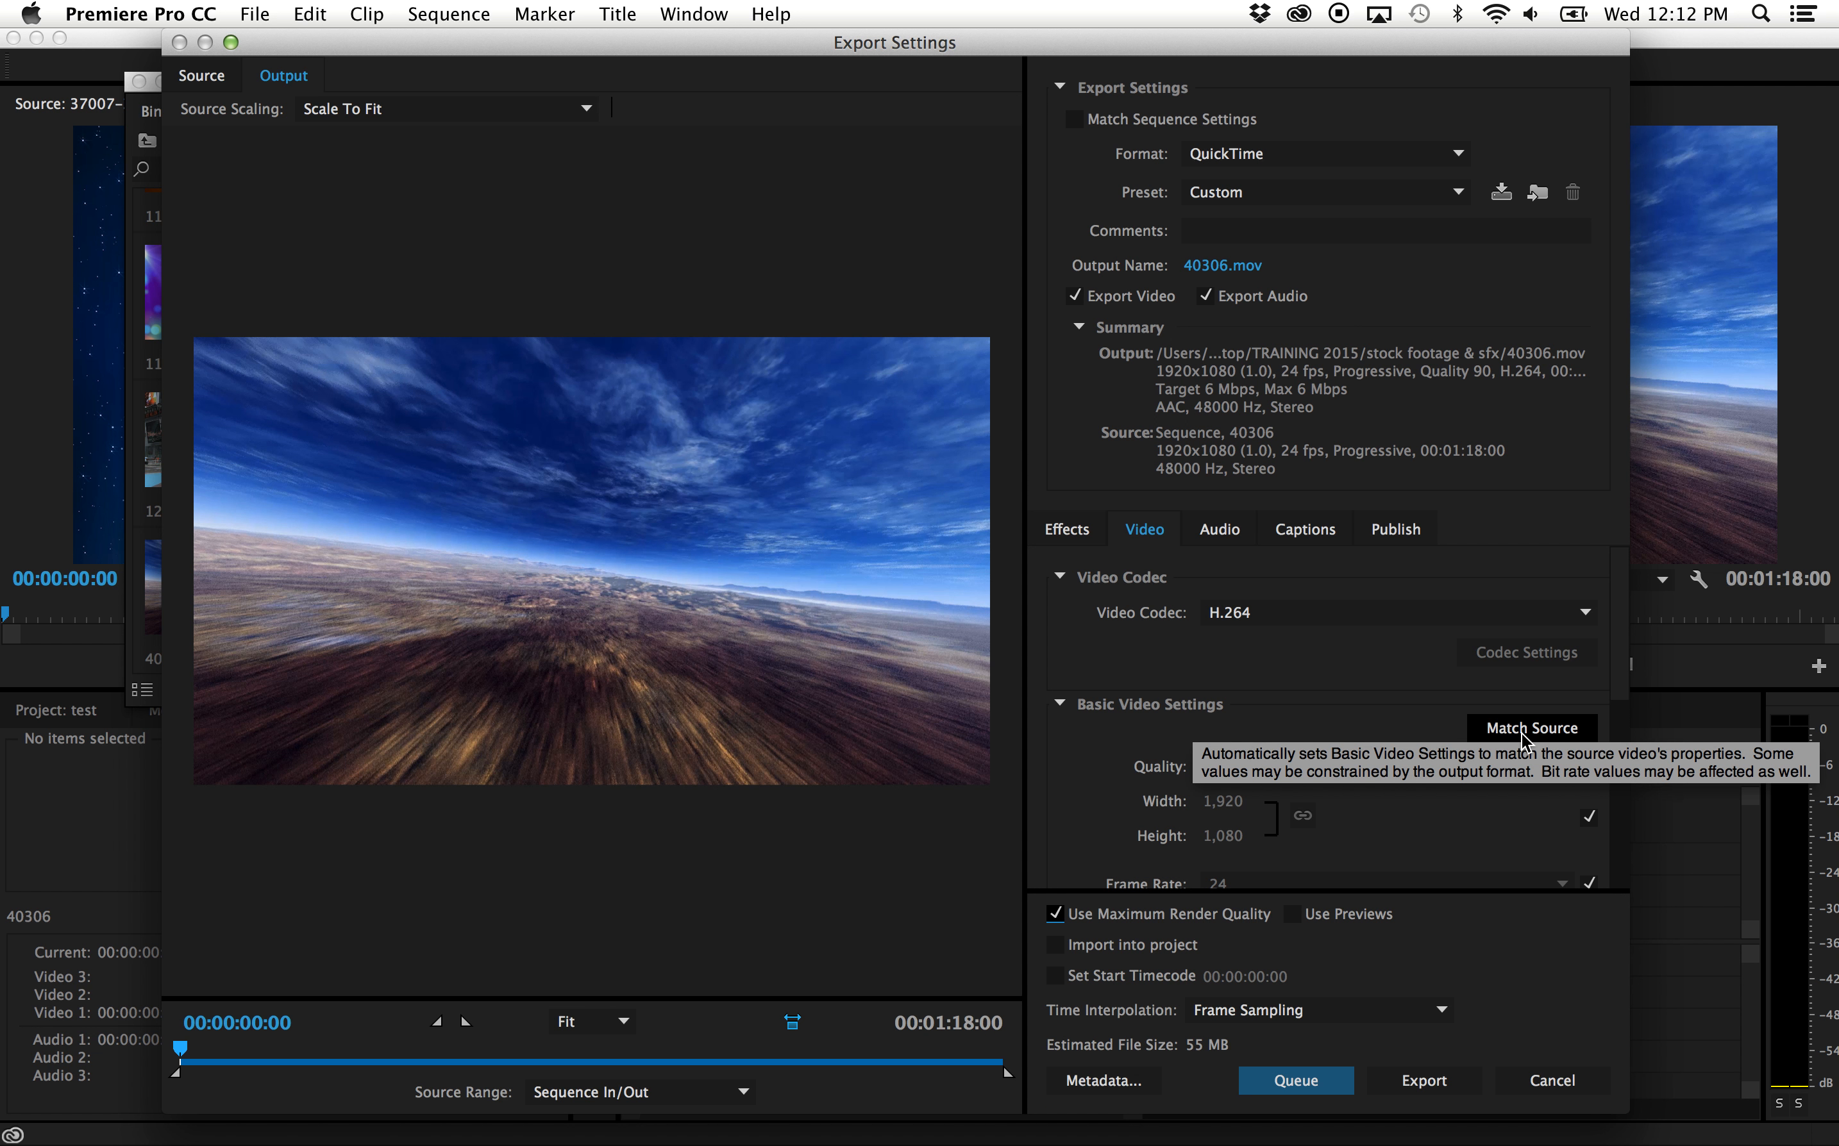
click(1424, 1081)
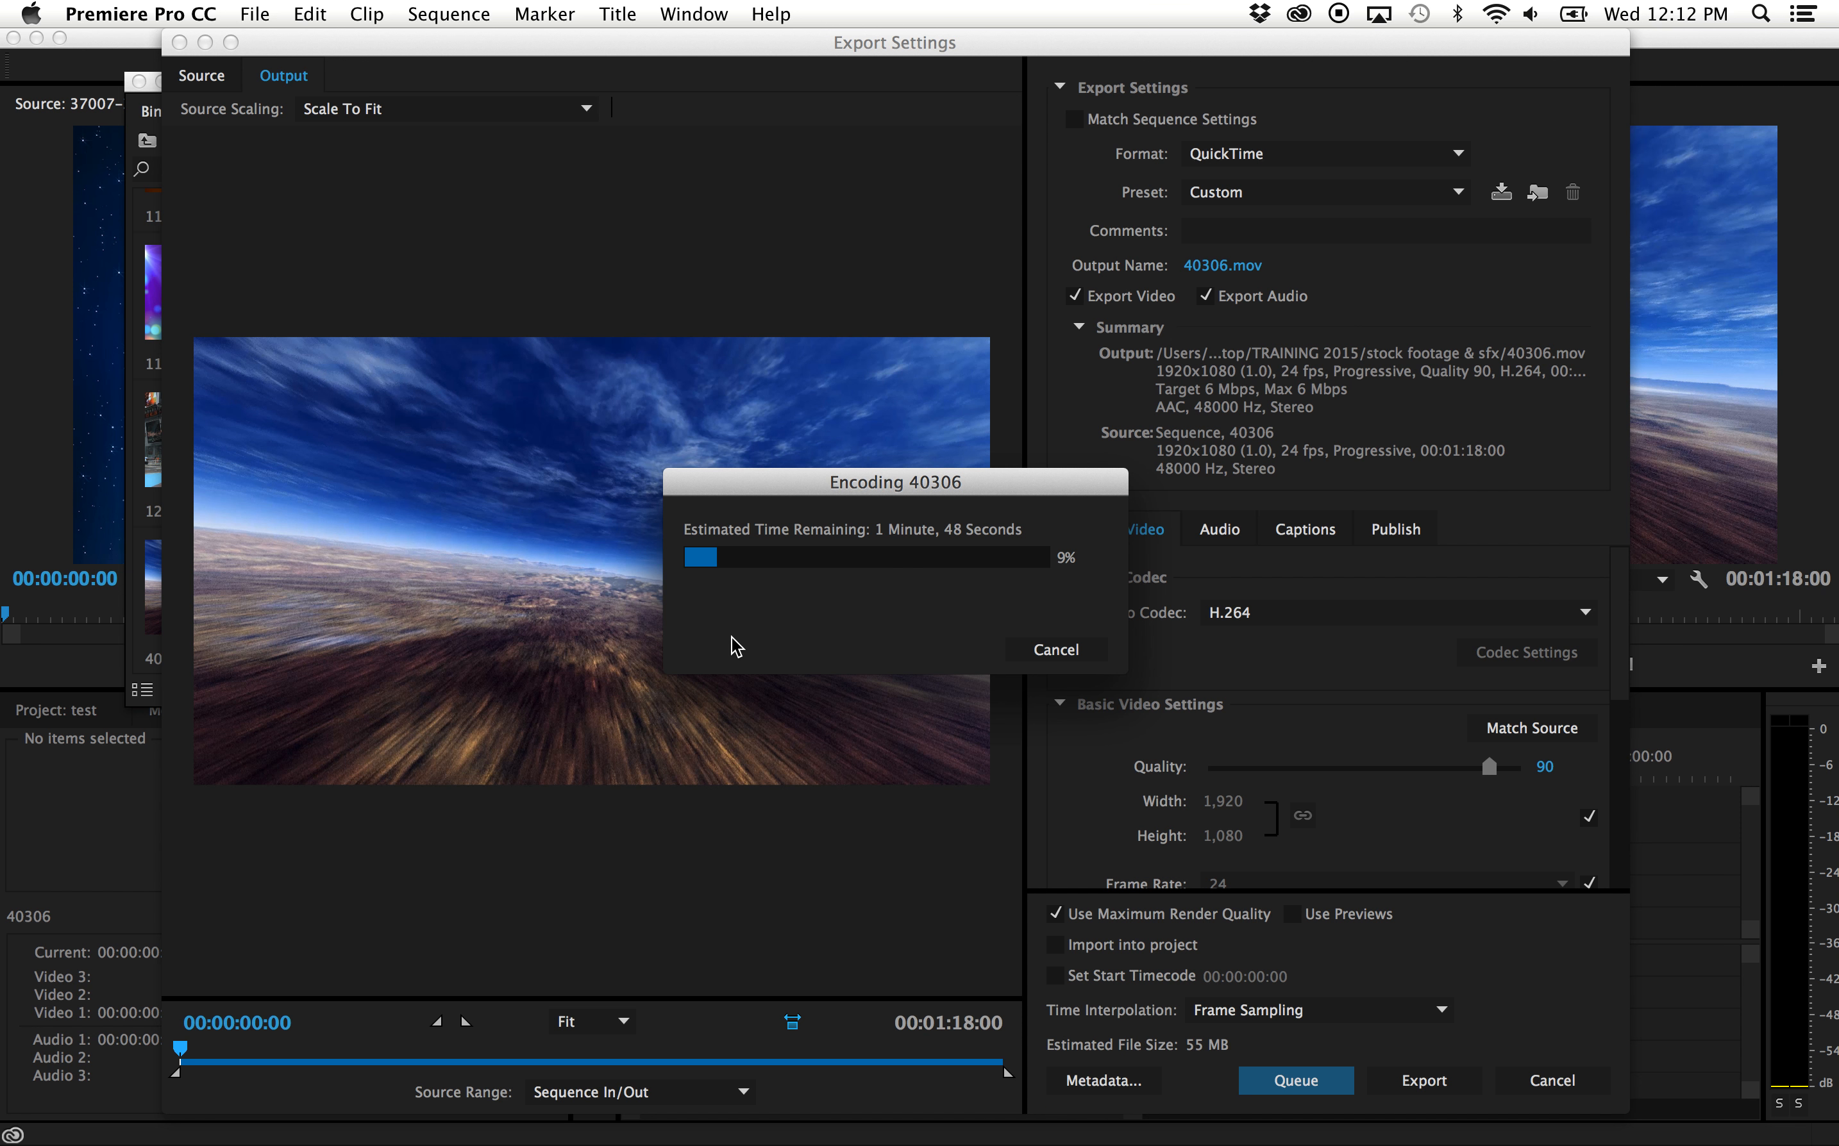
mouse_move(1182, 1145)
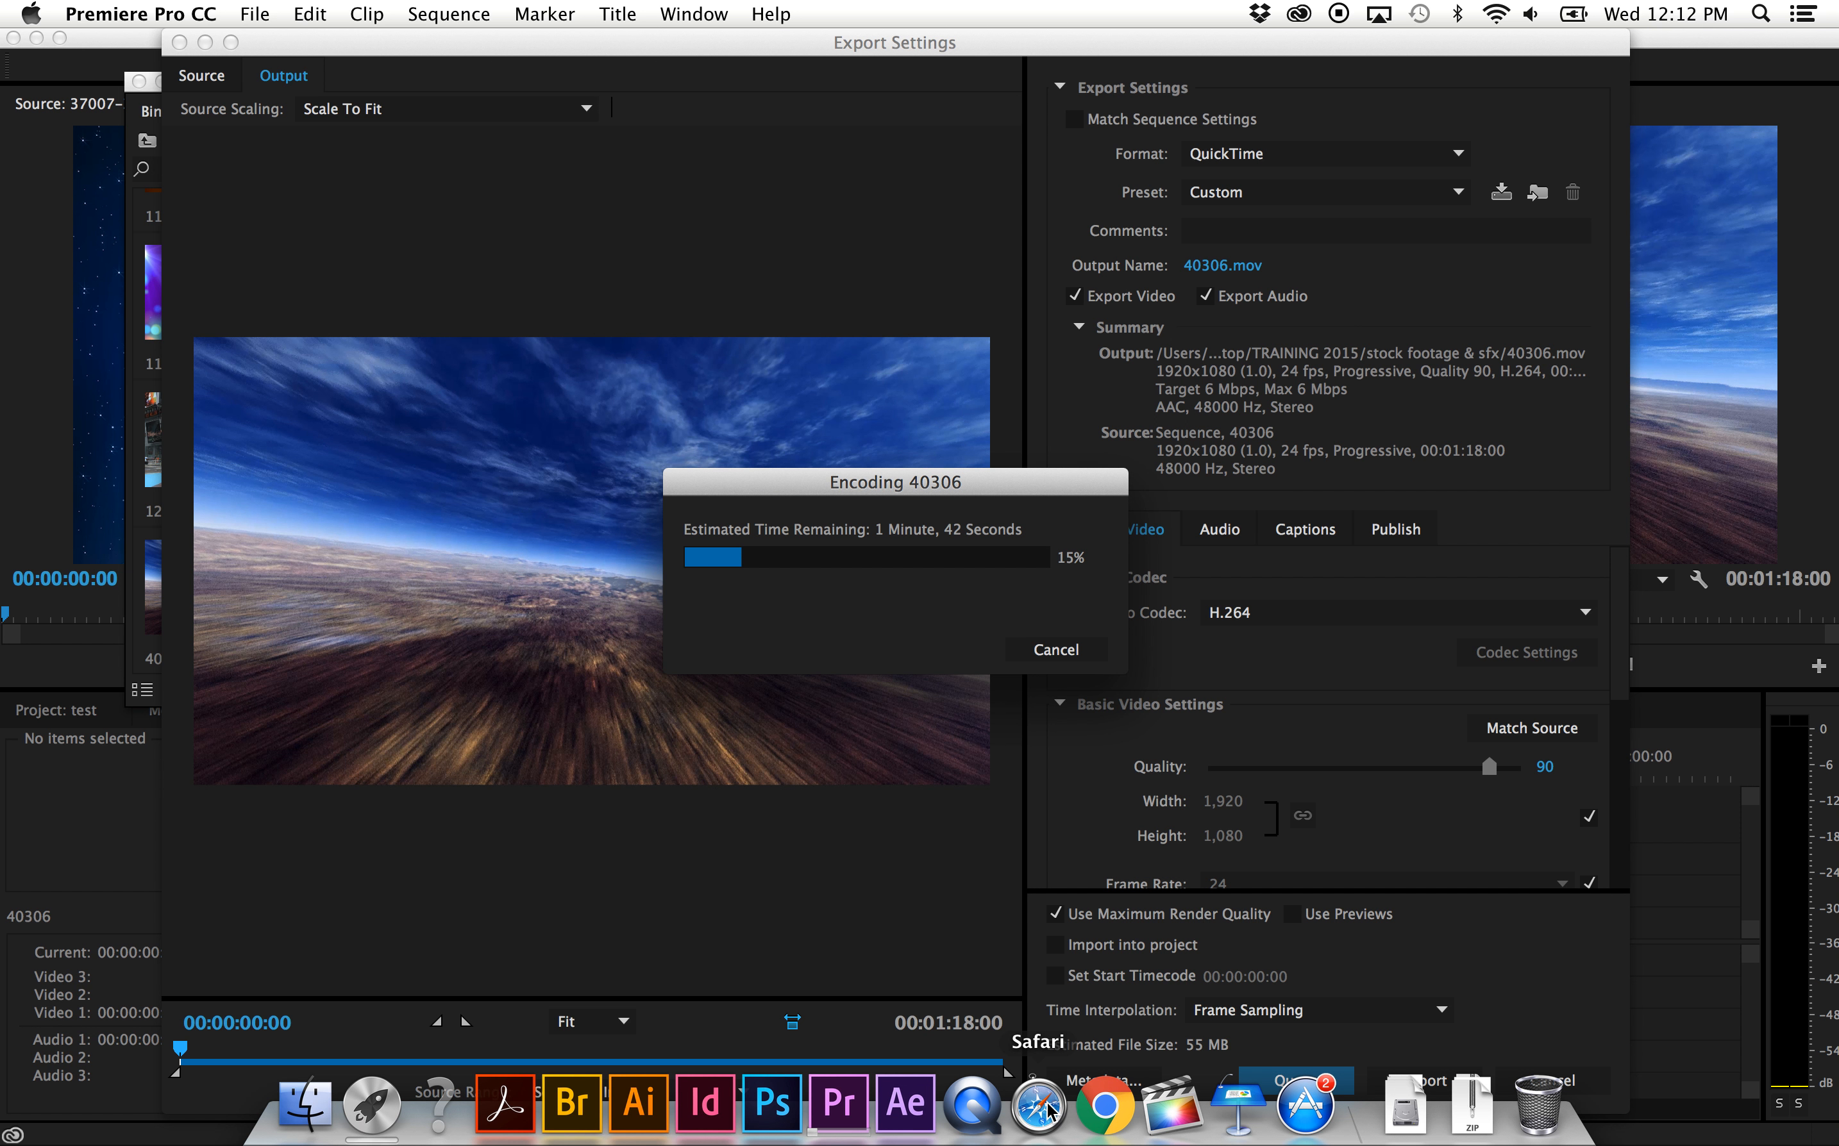
click(970, 1114)
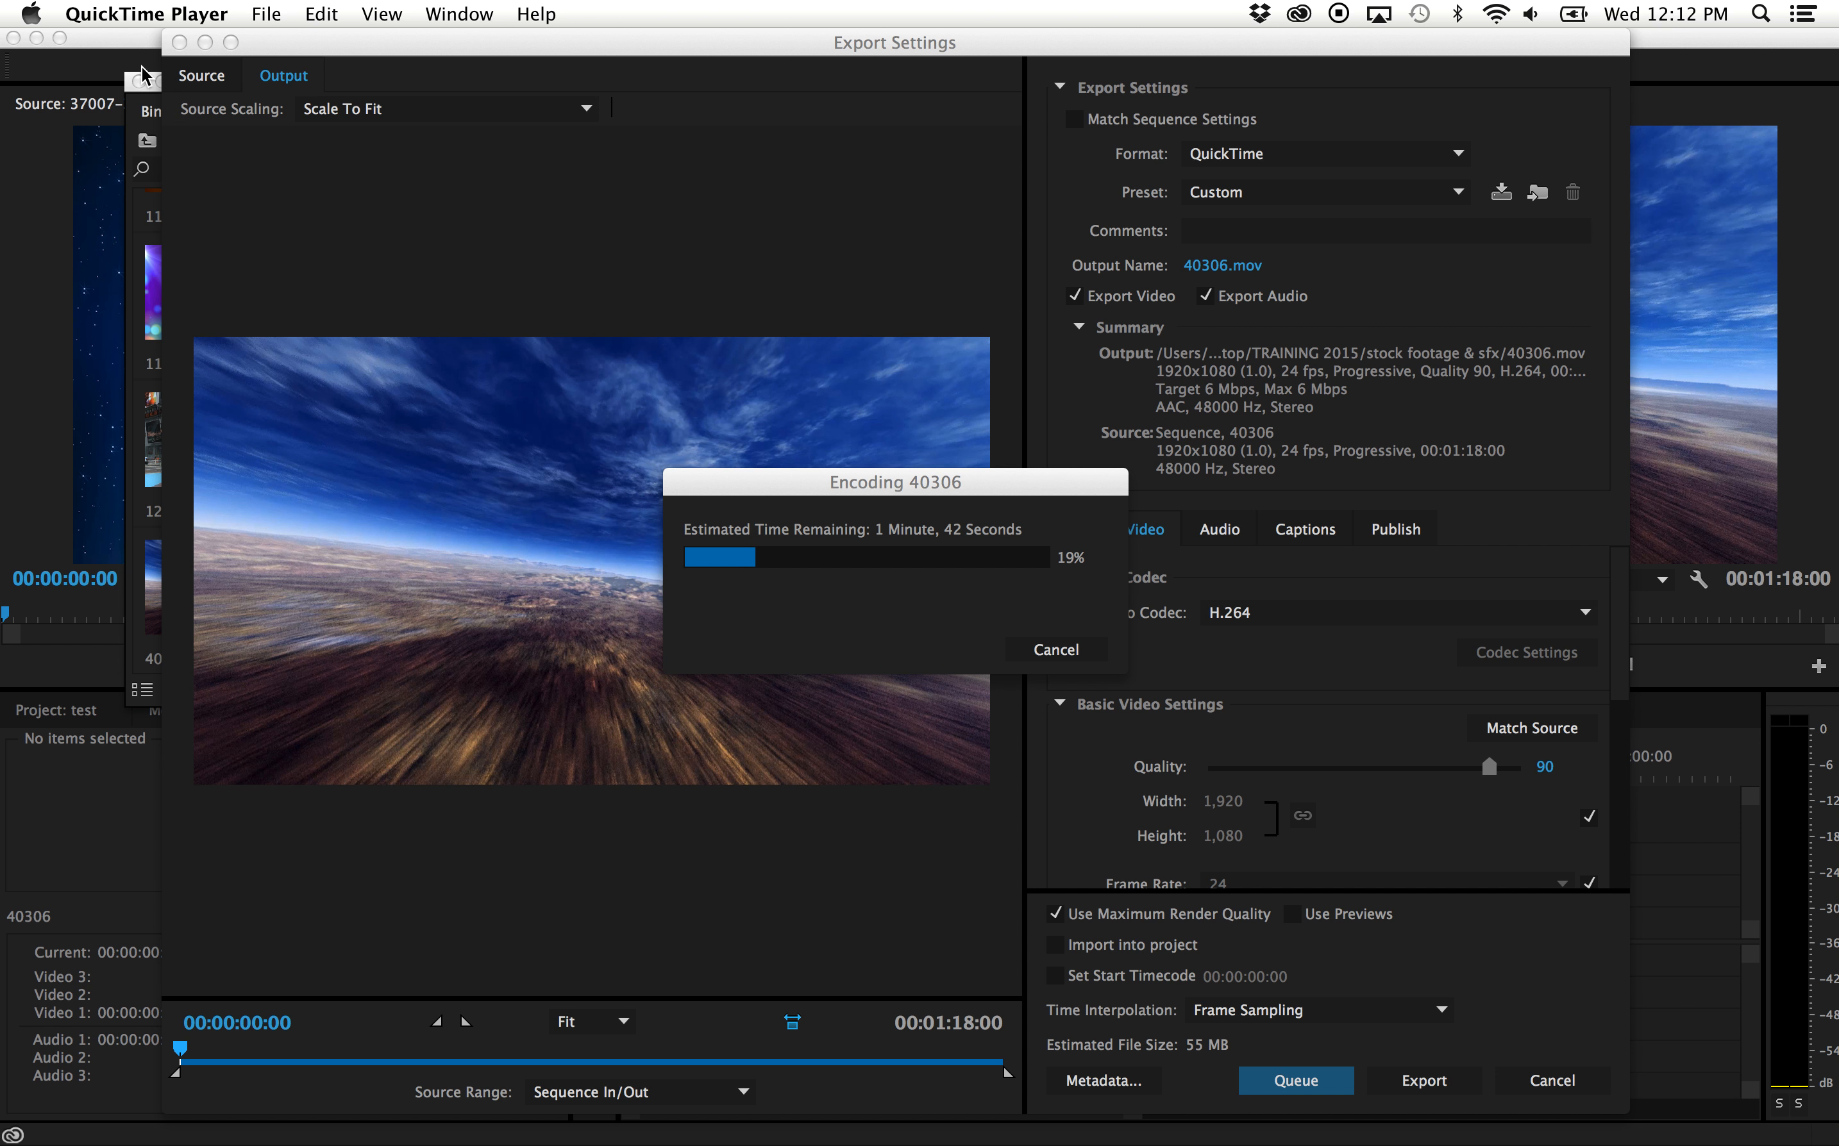
key(ctrl+super+Escape)
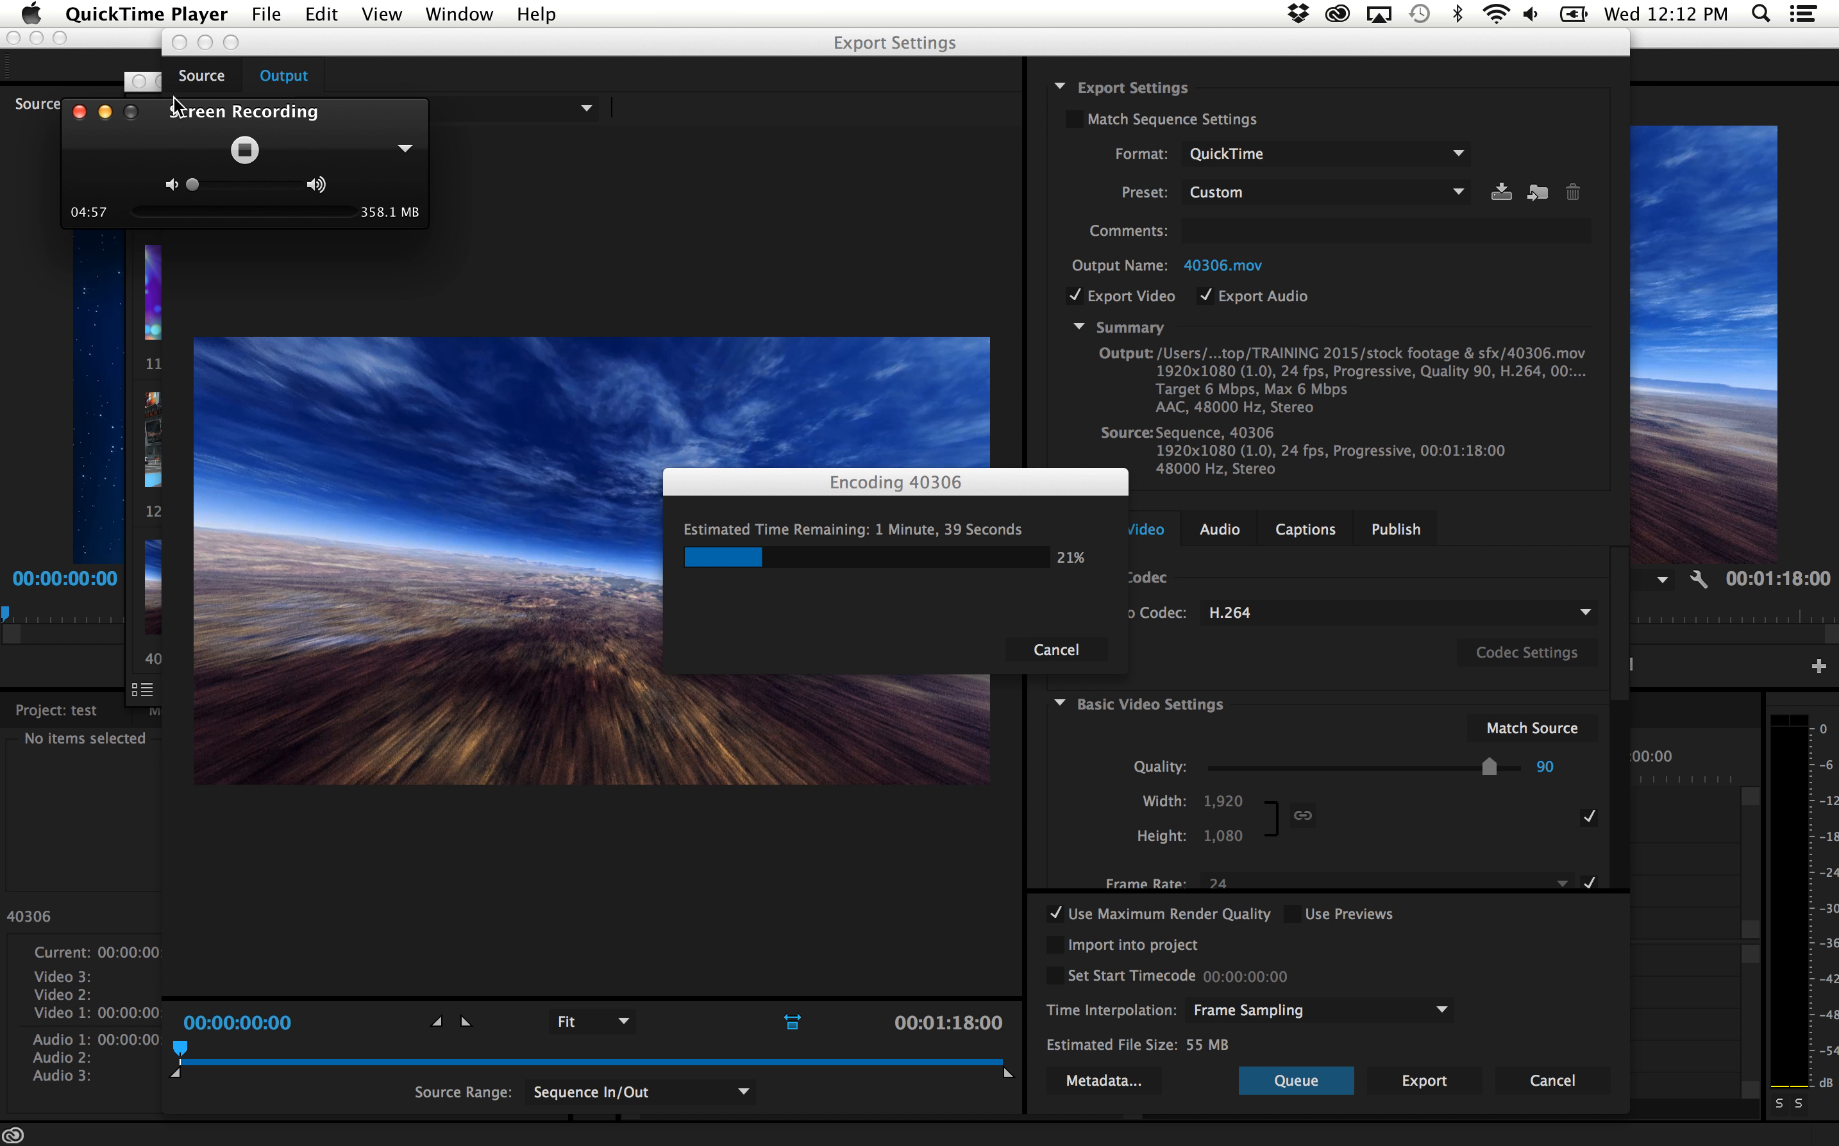